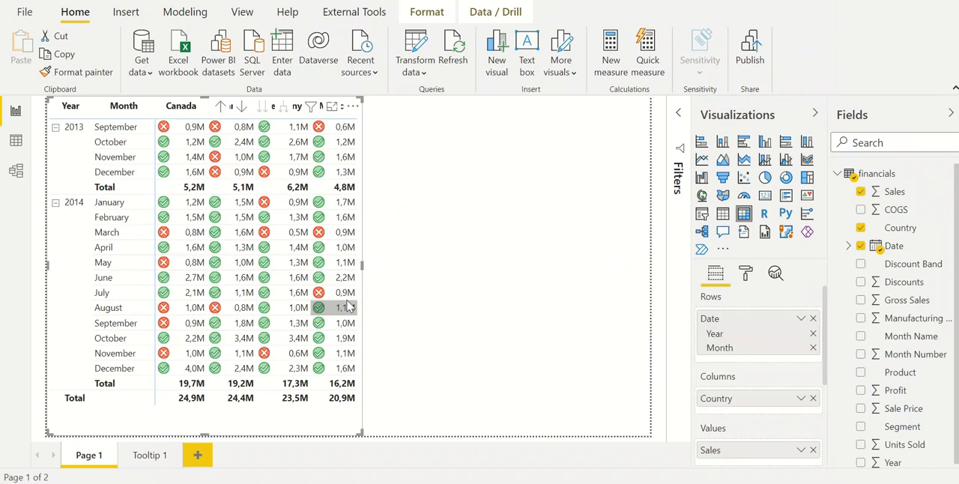
Add a matrix visual to the empty report page and enlarge it to fill the whole canvas
{"action": "mouse_move", "coordinate": [348, 306]}
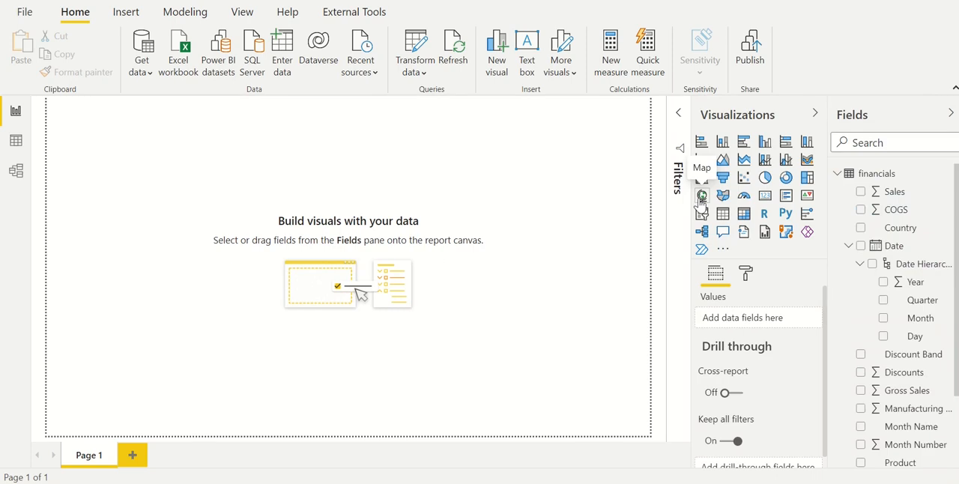
{"action": "left_click", "coordinate": [743, 213]}
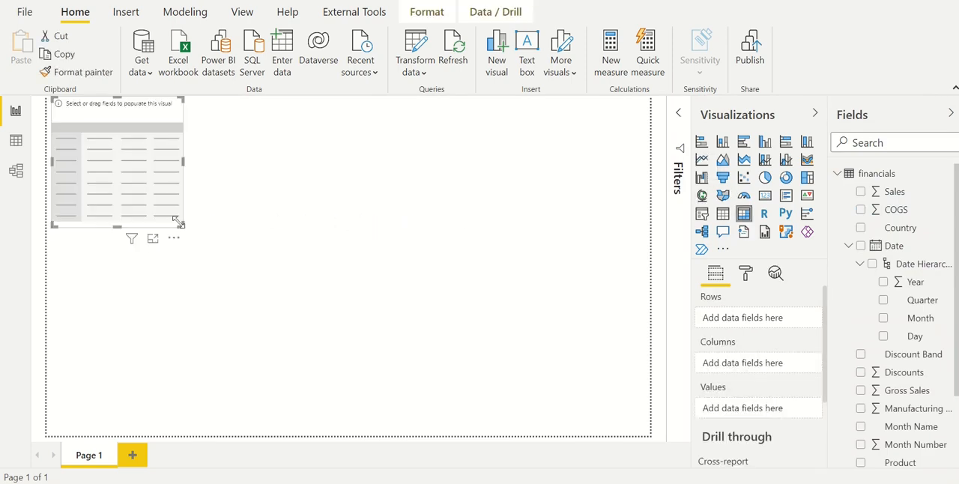
{"action": "left_click_drag", "start_coordinate": [177, 221], "coordinate": [726, 483]}
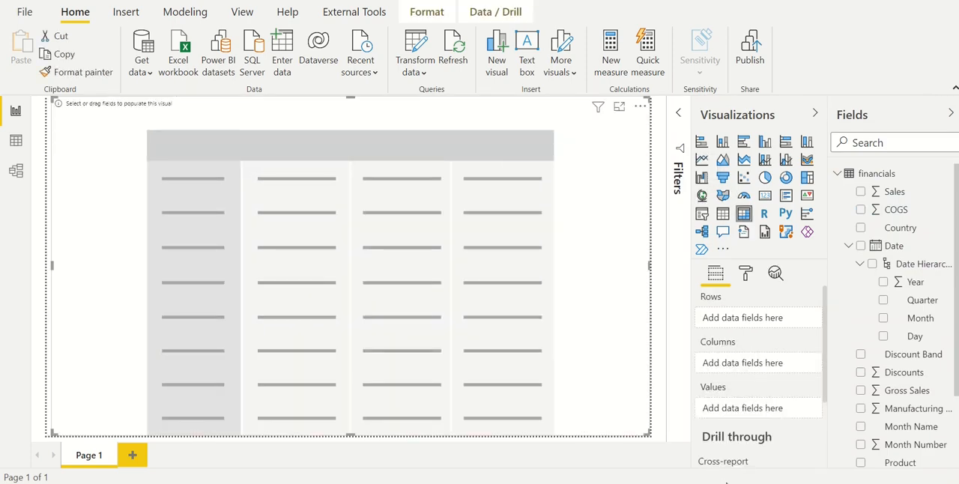
Fill the matrix with Sales as values, Year and Month as rows and Country as columns, and expand 2013 and 2014
{"action": "left_click", "coordinate": [861, 193]}
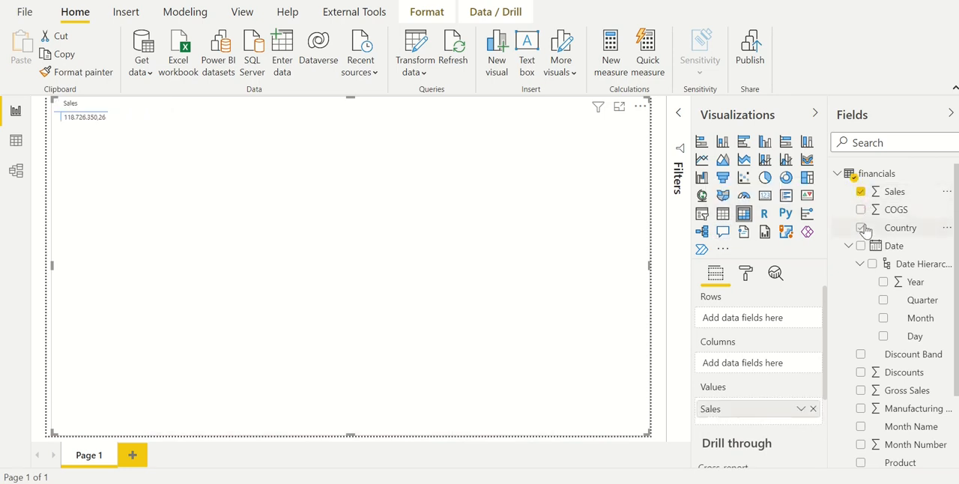
{"action": "left_click", "coordinate": [883, 284]}
{"action": "left_click", "coordinate": [883, 303]}
{"action": "left_click", "coordinate": [884, 309]}
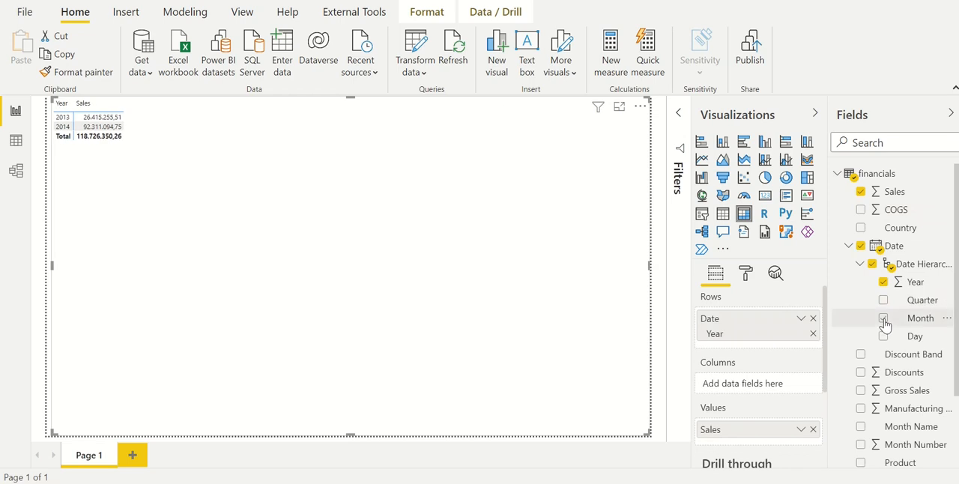
{"action": "left_click", "coordinate": [883, 318]}
{"action": "scroll", "coordinate": [882, 353], "scroll_direction": "down", "scroll_amount": 3}
{"action": "scroll", "coordinate": [884, 322], "scroll_direction": "up", "scroll_amount": 3}
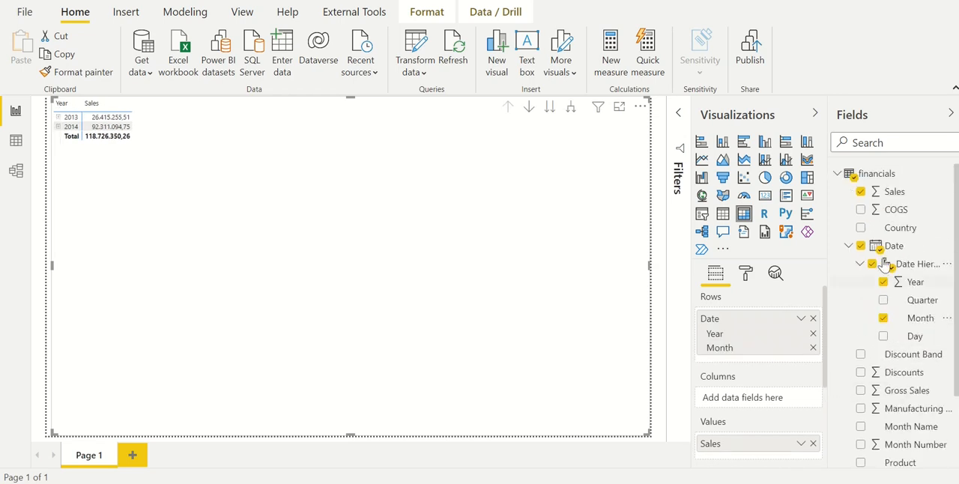
{"action": "left_click", "coordinate": [861, 227]}
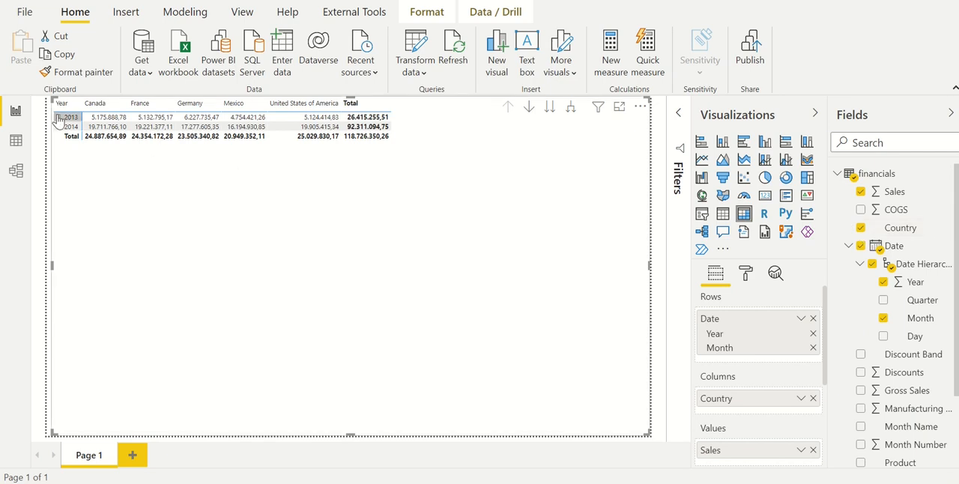
{"action": "left_click", "coordinate": [59, 117]}
{"action": "left_click", "coordinate": [60, 164]}
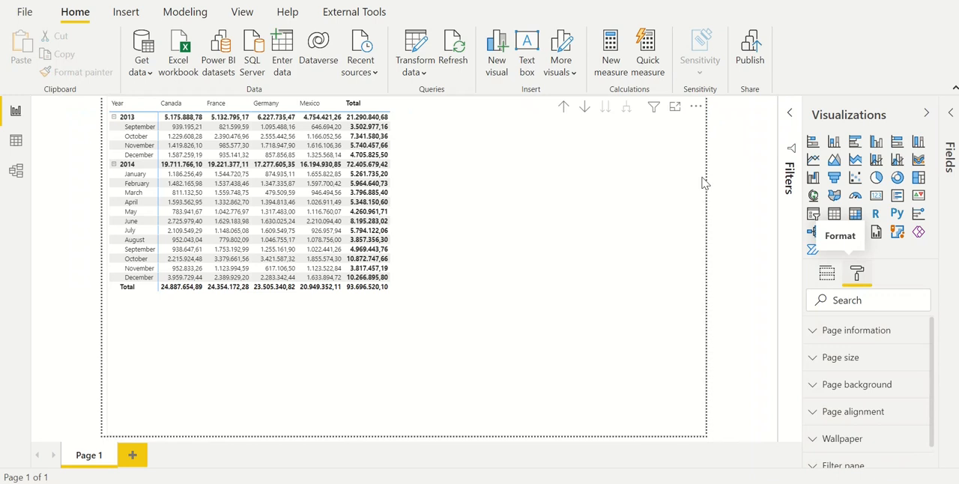
Search the matrix's formatting options for "text" and set the grid text size to 14 pt
{"action": "left_click", "coordinate": [620, 199]}
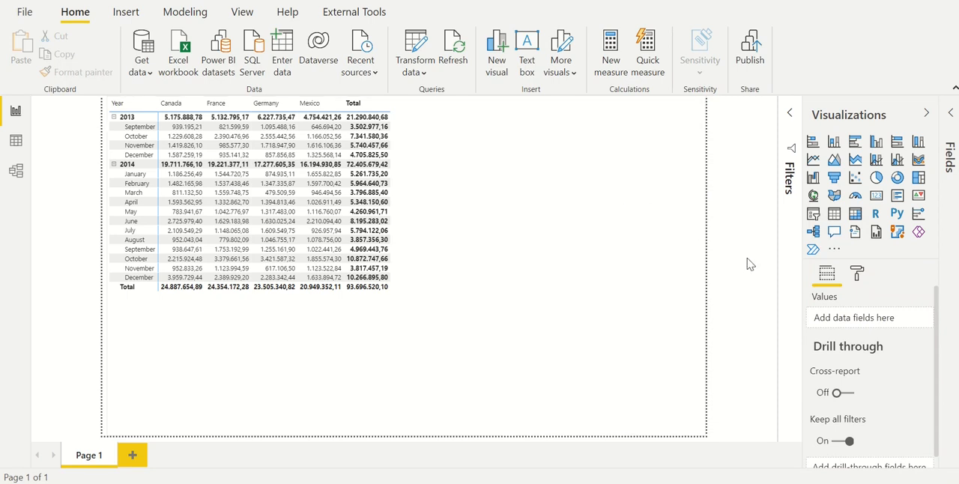
{"action": "left_click", "coordinate": [858, 274]}
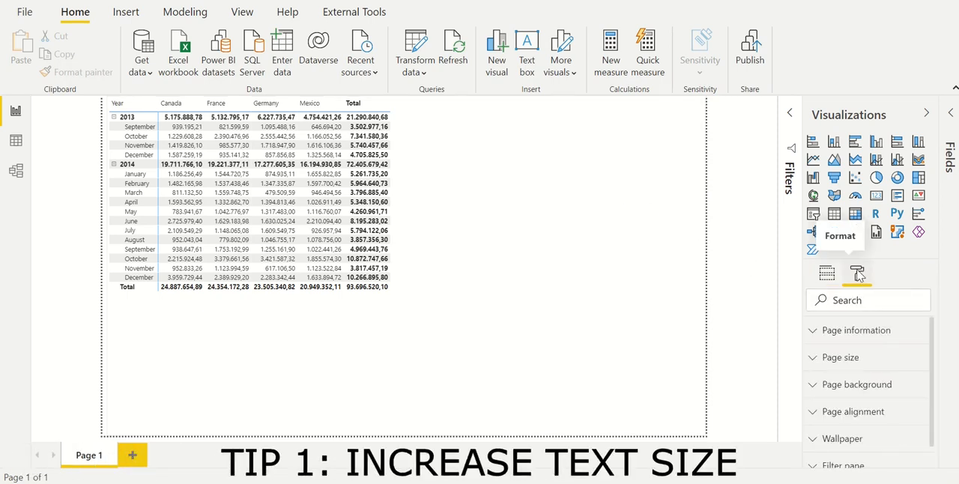
{"action": "left_click", "coordinate": [646, 201]}
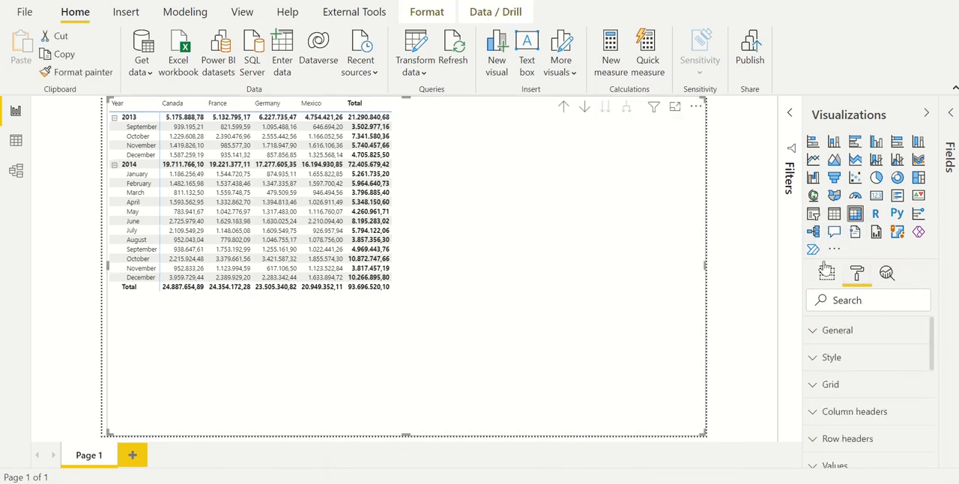
{"action": "left_click", "coordinate": [863, 301]}
{"action": "type", "text": "text"}
{"action": "scroll", "coordinate": [887, 359], "scroll_direction": "down", "scroll_amount": 1}
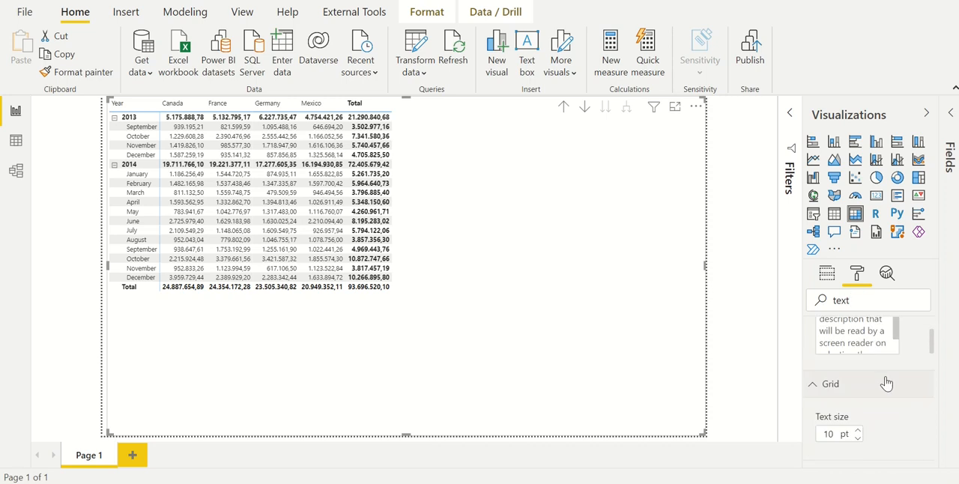
{"action": "scroll", "coordinate": [886, 384], "scroll_direction": "down", "scroll_amount": 1}
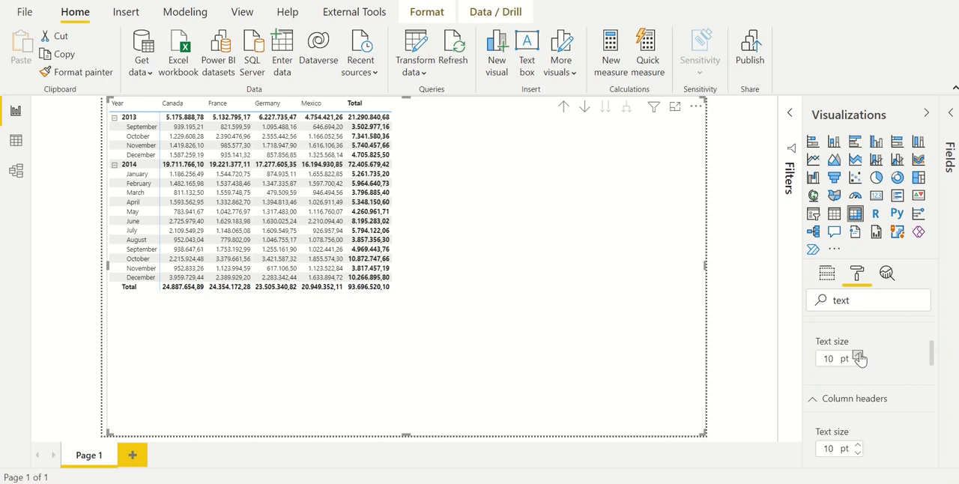
{"action": "left_click", "coordinate": [859, 355]}
{"action": "left_click", "coordinate": [859, 356]}
{"action": "left_click", "coordinate": [858, 356]}
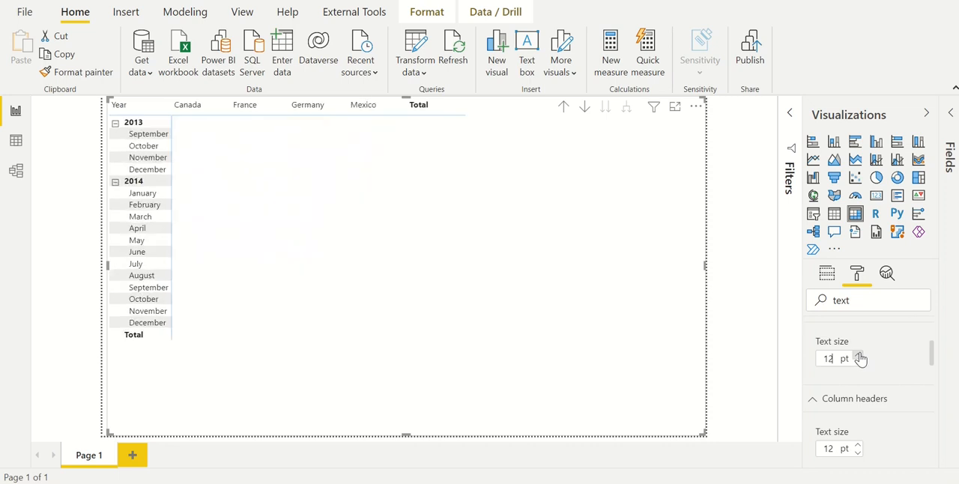
{"action": "left_click", "coordinate": [858, 356]}
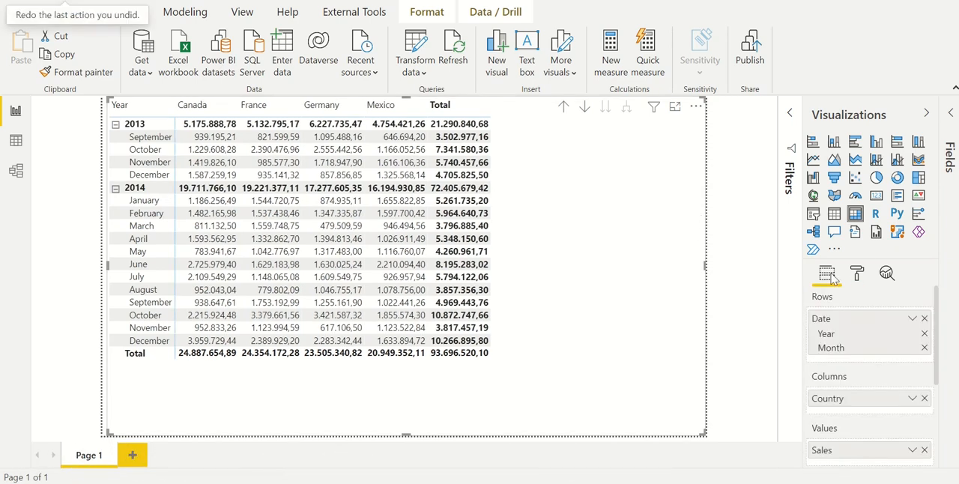
Format the Sales field to display in Millions with 1 decimal place
{"action": "left_click", "coordinate": [857, 274]}
{"action": "scroll", "coordinate": [878, 406], "scroll_direction": "down", "scroll_amount": 2}
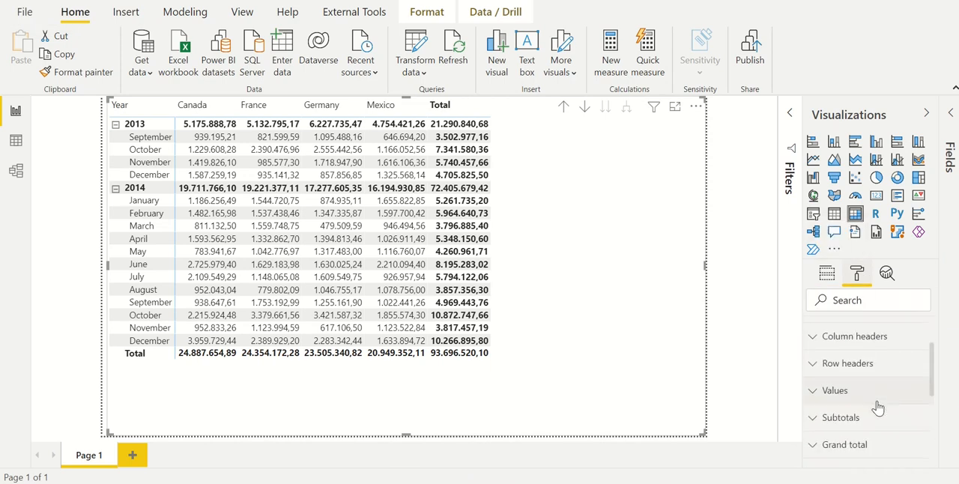
{"action": "scroll", "coordinate": [878, 406], "scroll_direction": "down", "scroll_amount": 2}
{"action": "left_click", "coordinate": [874, 399]}
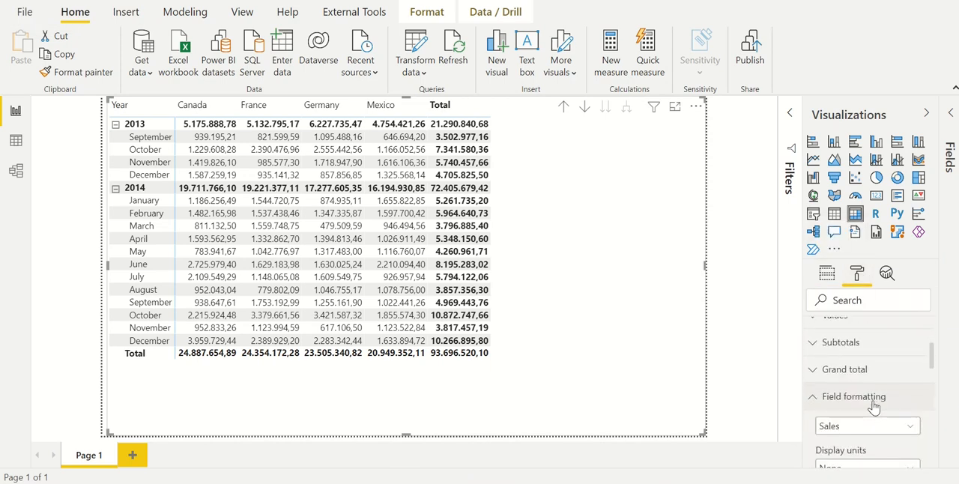
{"action": "scroll", "coordinate": [867, 403], "scroll_direction": "down", "scroll_amount": 3}
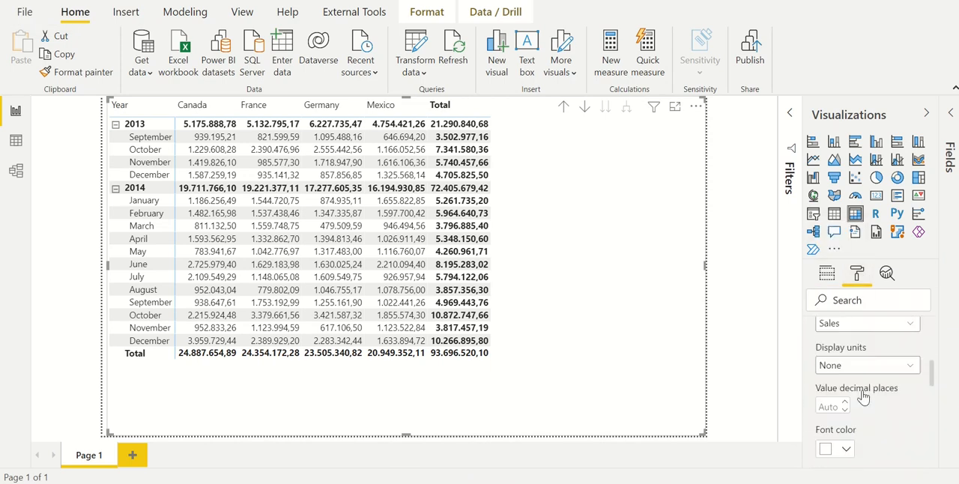
{"action": "scroll", "coordinate": [863, 397], "scroll_direction": "up", "scroll_amount": 1}
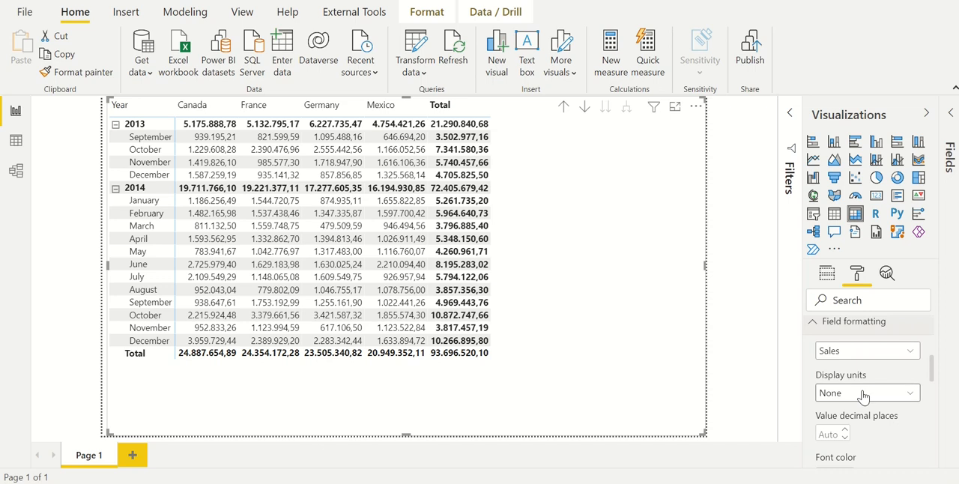
{"action": "left_click", "coordinate": [858, 395]}
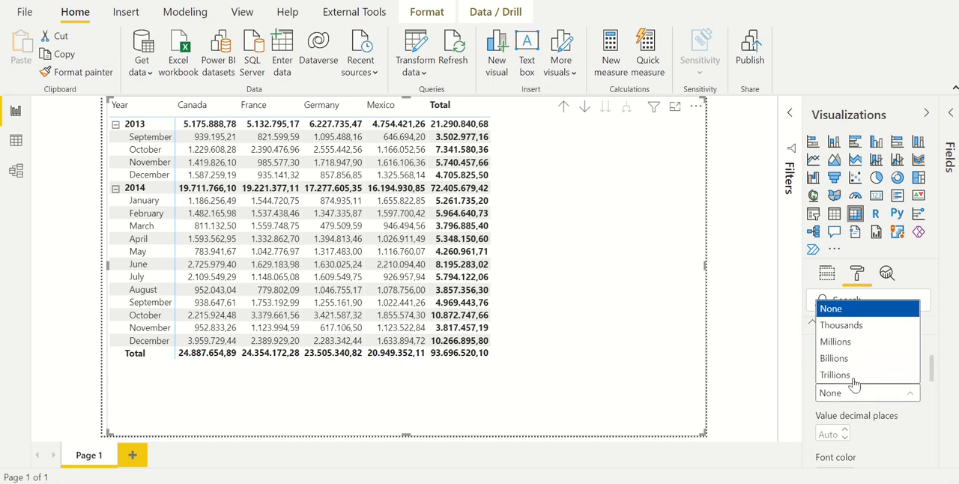
{"action": "left_click", "coordinate": [846, 343]}
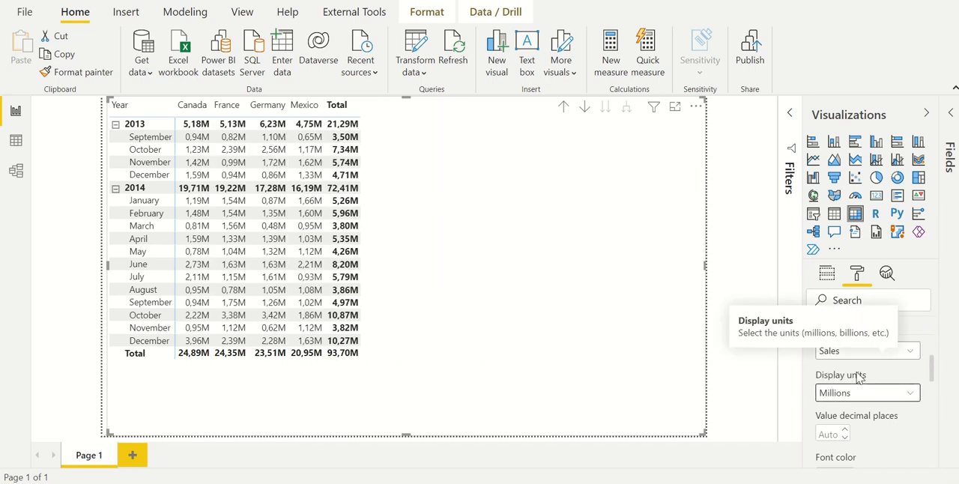
{"action": "left_click", "coordinate": [832, 434]}
{"action": "type", "text": "1"}
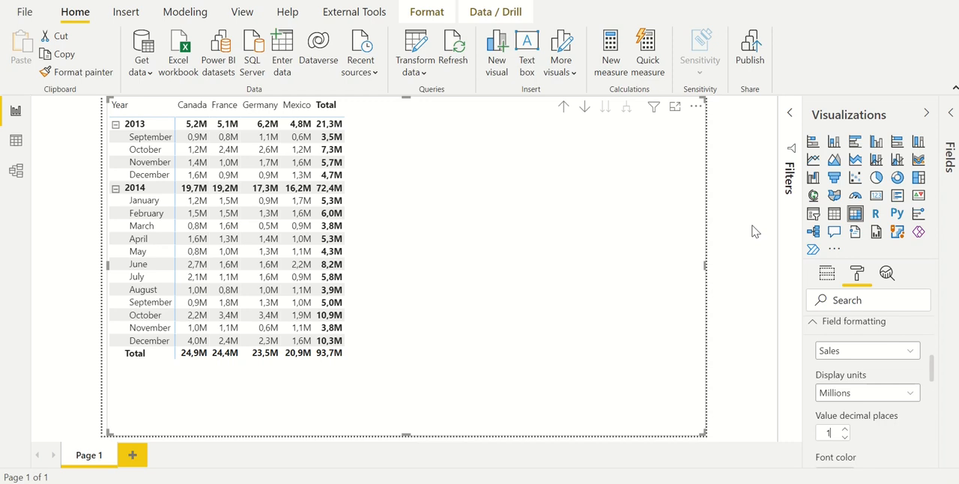
Change the font family of the matrix's column headers to Segoe UI Bold
{"action": "left_click", "coordinate": [827, 273]}
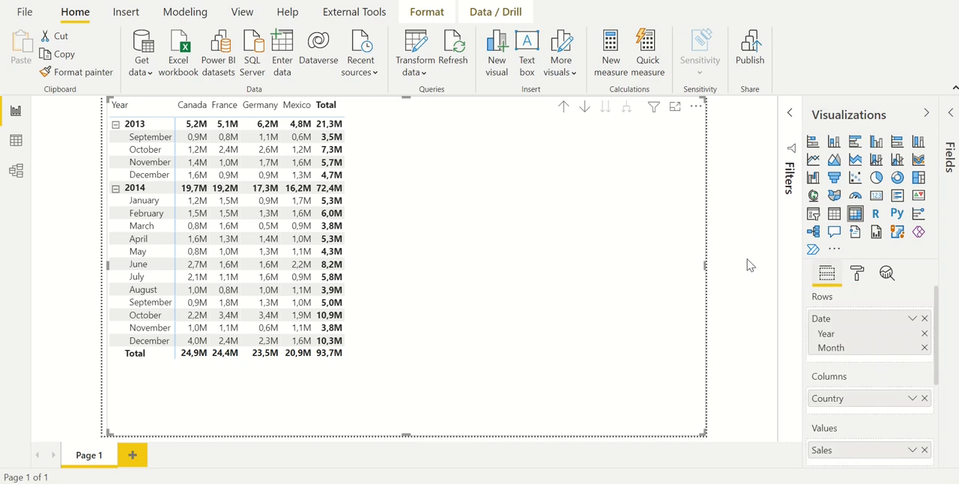
{"action": "left_click", "coordinate": [858, 274]}
{"action": "scroll", "coordinate": [875, 375], "scroll_direction": "down", "scroll_amount": 2}
{"action": "left_click", "coordinate": [871, 343]}
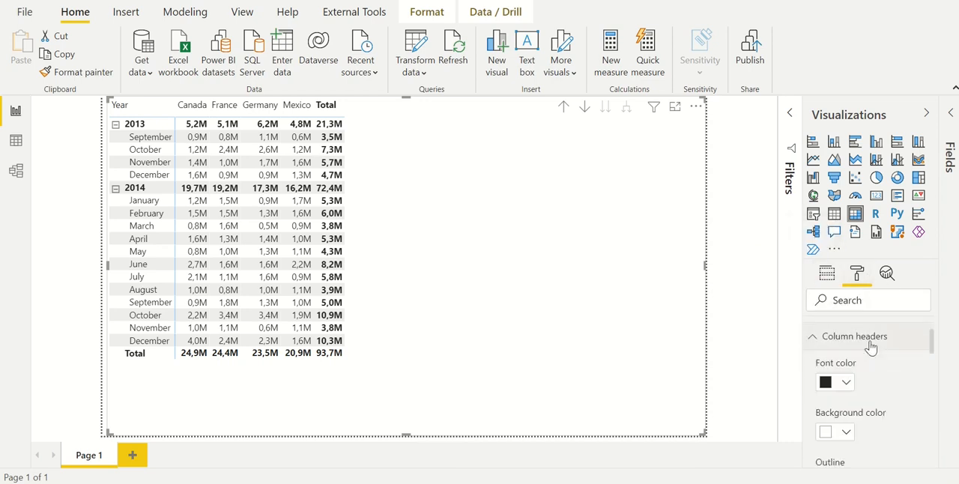
{"action": "scroll", "coordinate": [871, 390], "scroll_direction": "down", "scroll_amount": 4}
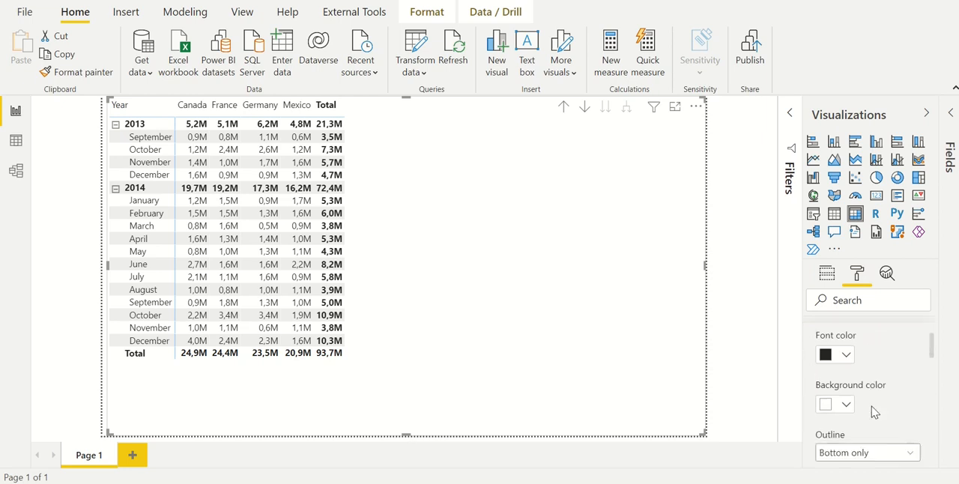
{"action": "left_click", "coordinate": [872, 431]}
{"action": "scroll", "coordinate": [859, 402], "scroll_direction": "down", "scroll_amount": 4}
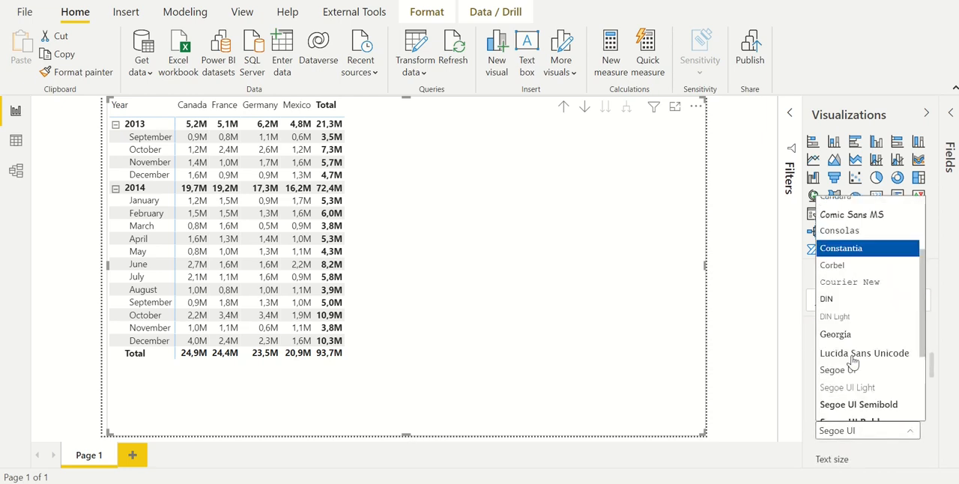
{"action": "left_click", "coordinate": [862, 381]}
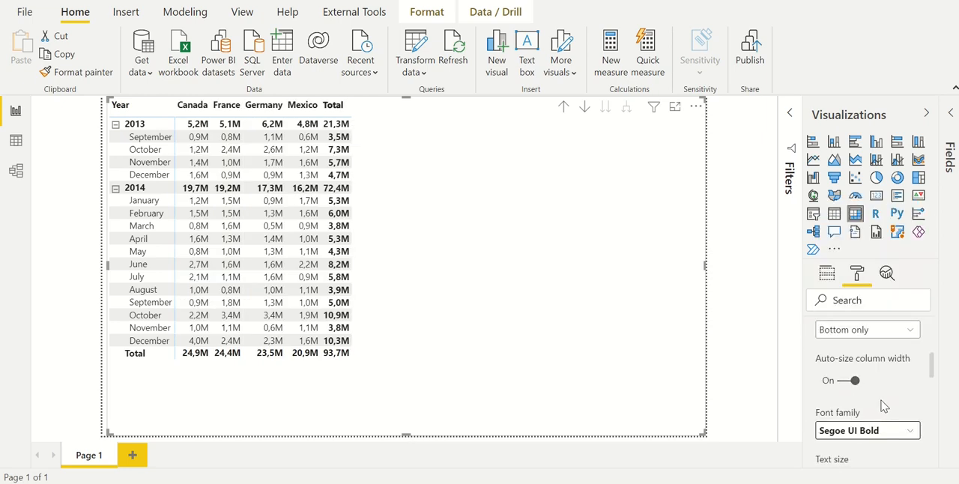
Set the alignment of the matrix's column headers to center
{"action": "scroll", "coordinate": [881, 405], "scroll_direction": "down", "scroll_amount": 2}
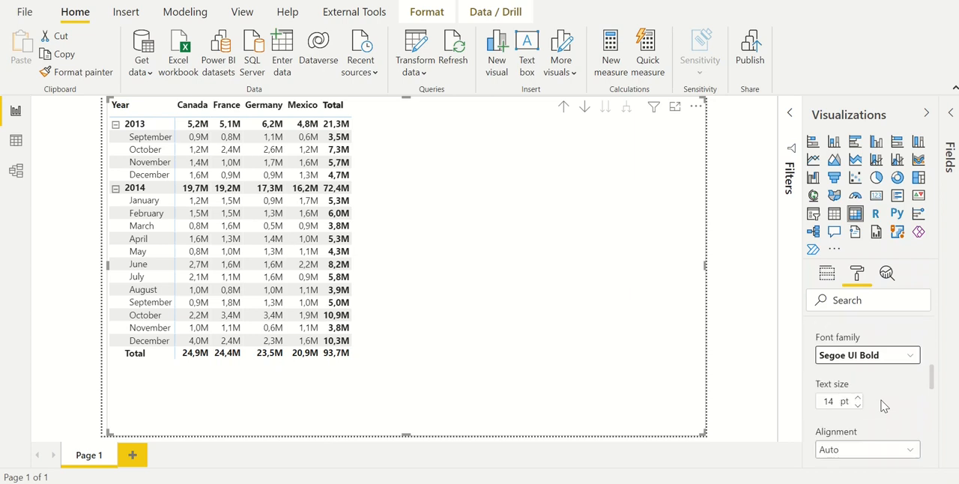
{"action": "scroll", "coordinate": [878, 416], "scroll_direction": "down", "scroll_amount": 2}
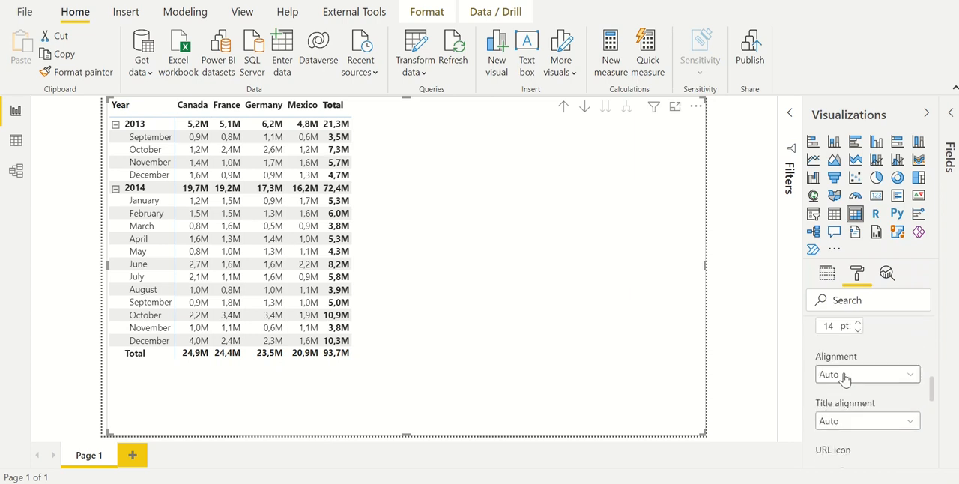
{"action": "left_click", "coordinate": [844, 378]}
{"action": "left_click", "coordinate": [854, 424]}
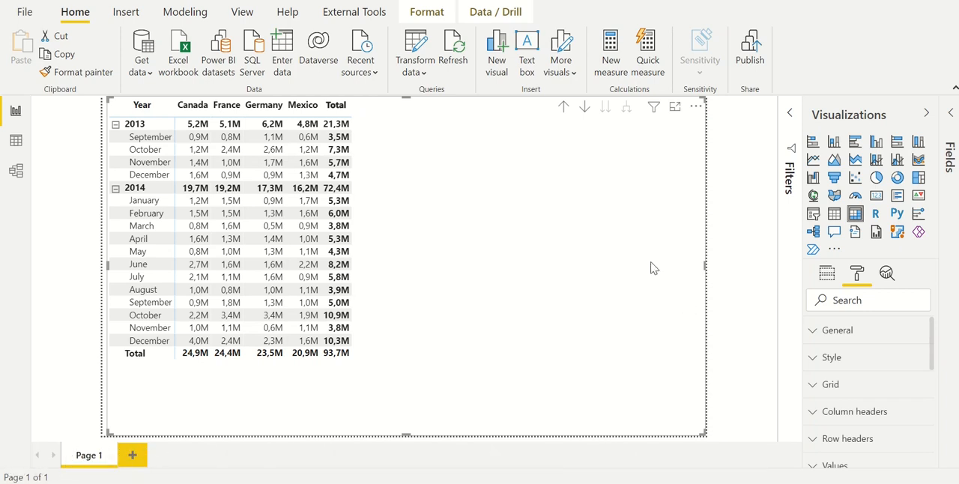
Try the Bold header style on the matrix and replace it with the Flashy rows style
{"action": "left_click", "coordinate": [843, 360]}
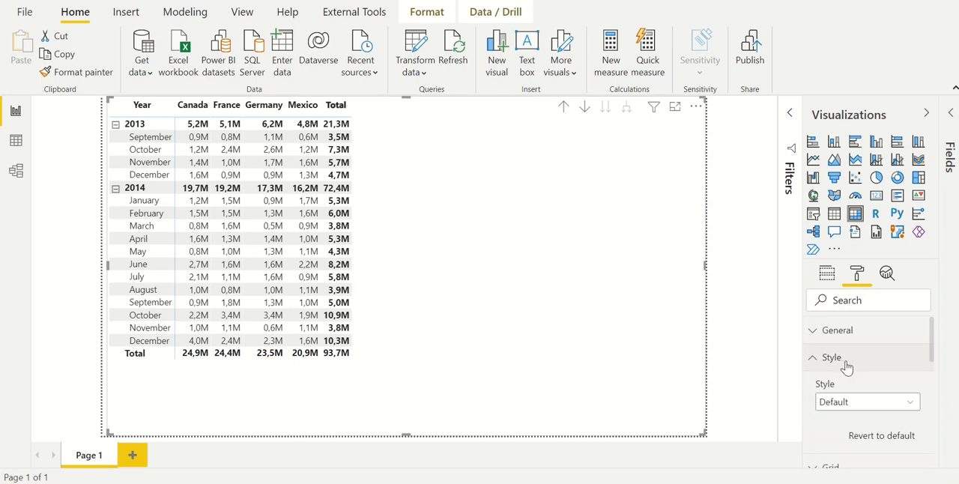
{"action": "scroll", "coordinate": [852, 373], "scroll_direction": "down", "scroll_amount": 3}
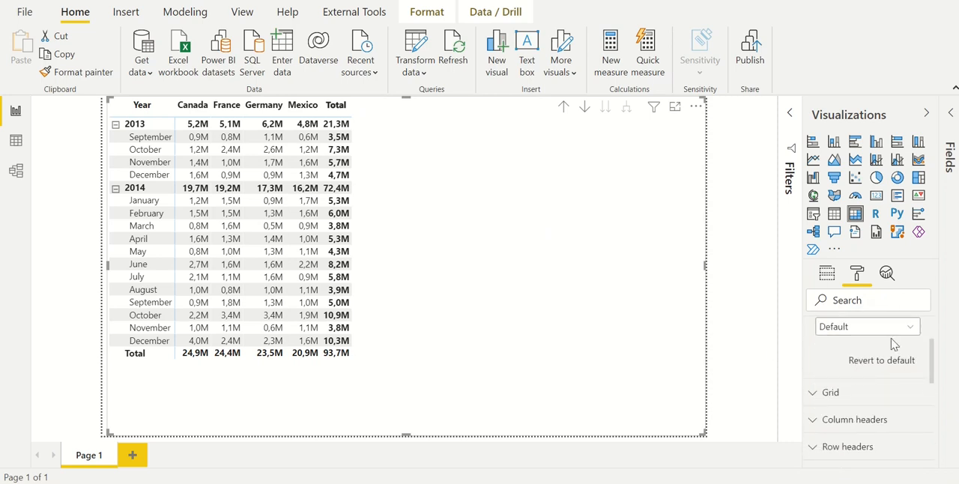
{"action": "left_click", "coordinate": [912, 328]}
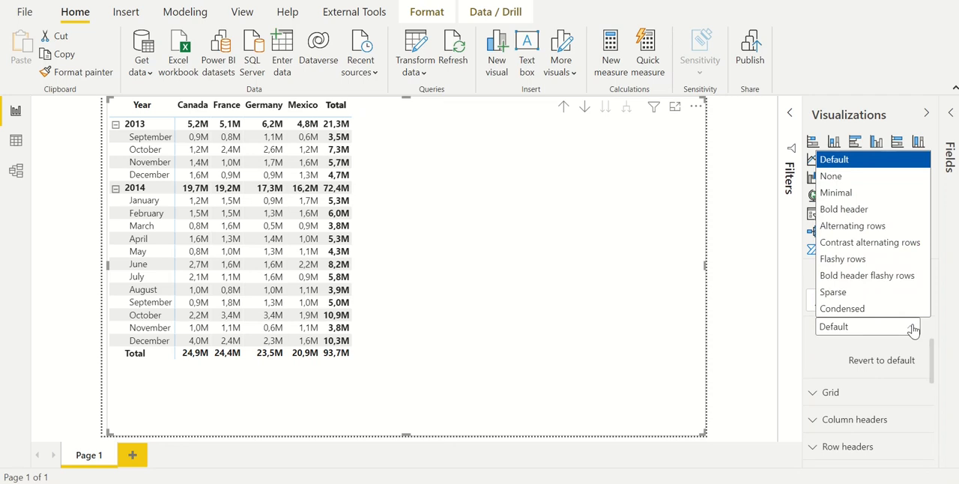
{"action": "left_click", "coordinate": [877, 214]}
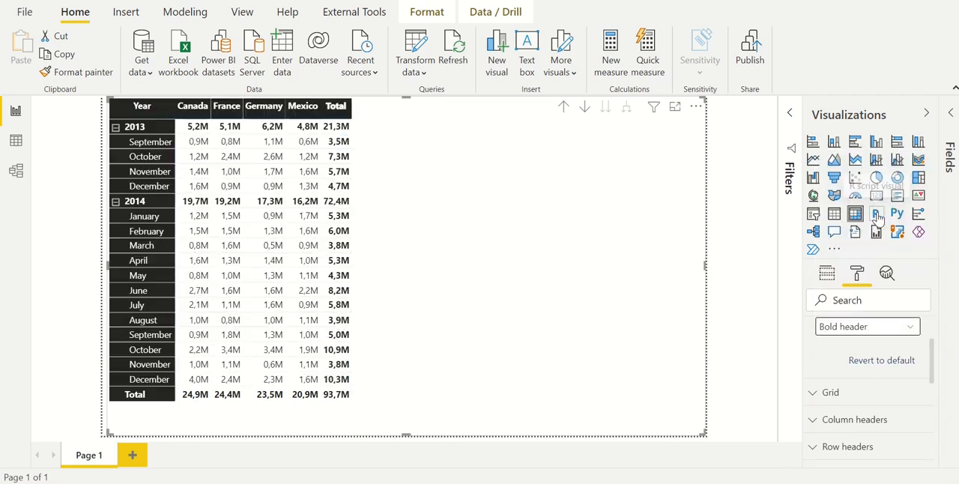
{"action": "left_click", "coordinate": [889, 335]}
{"action": "left_click", "coordinate": [870, 260]}
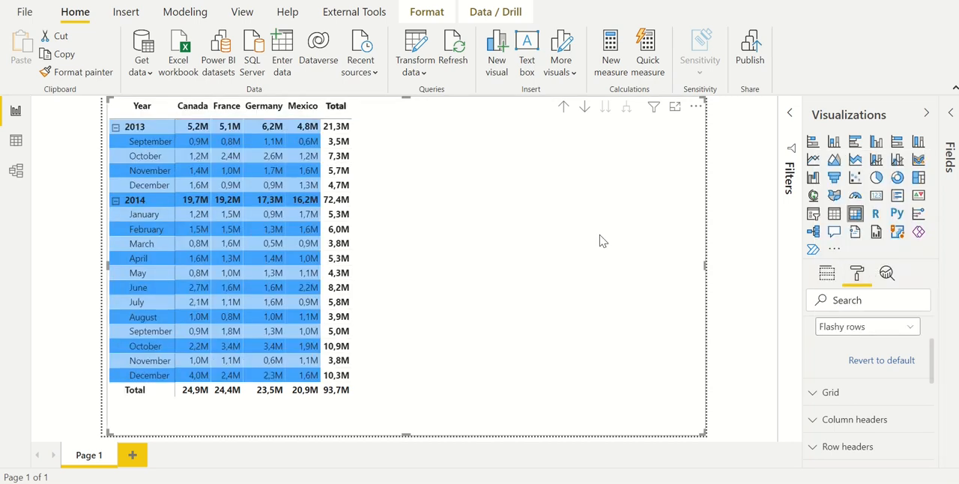
Change the matrix's style to Minimal
{"action": "left_click", "coordinate": [867, 327]}
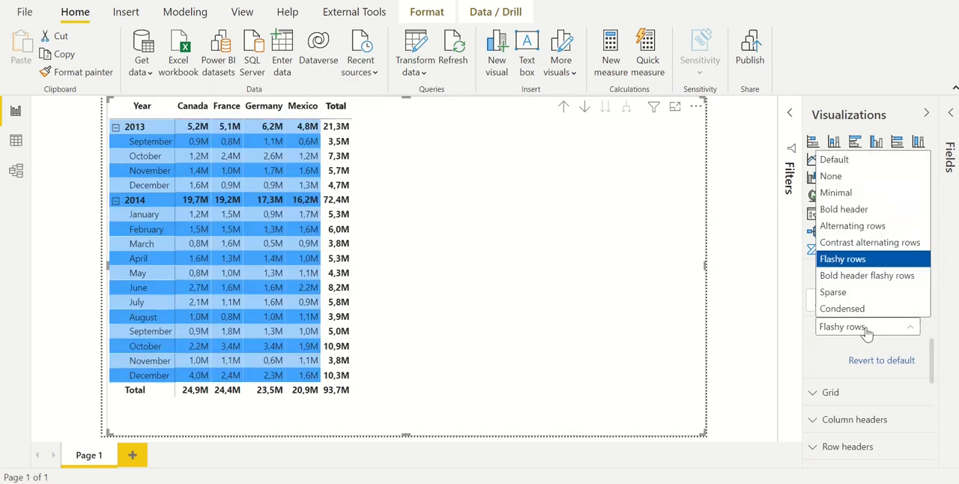
{"action": "left_click", "coordinate": [847, 194]}
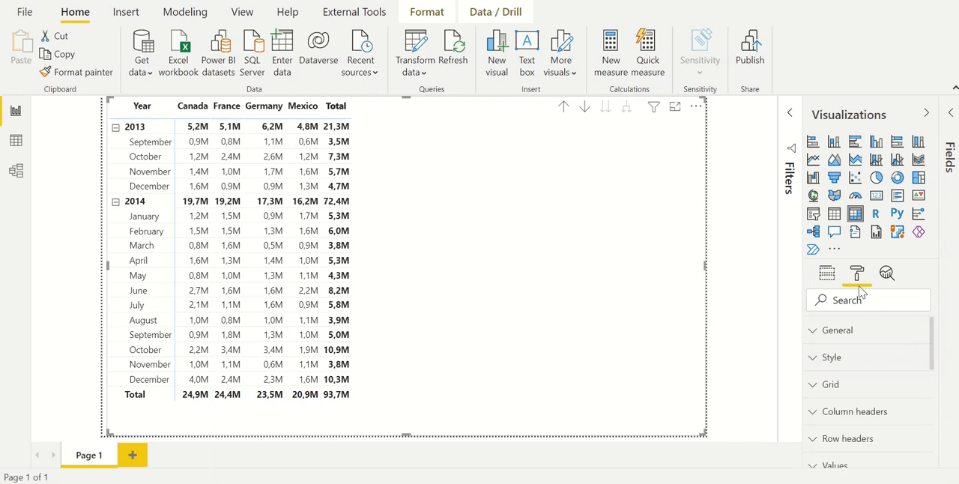
Turn off the stepped layout of the matrix's row headers, switching it back on once to compare the two layouts
{"action": "scroll", "coordinate": [873, 389], "scroll_direction": "down", "scroll_amount": 2}
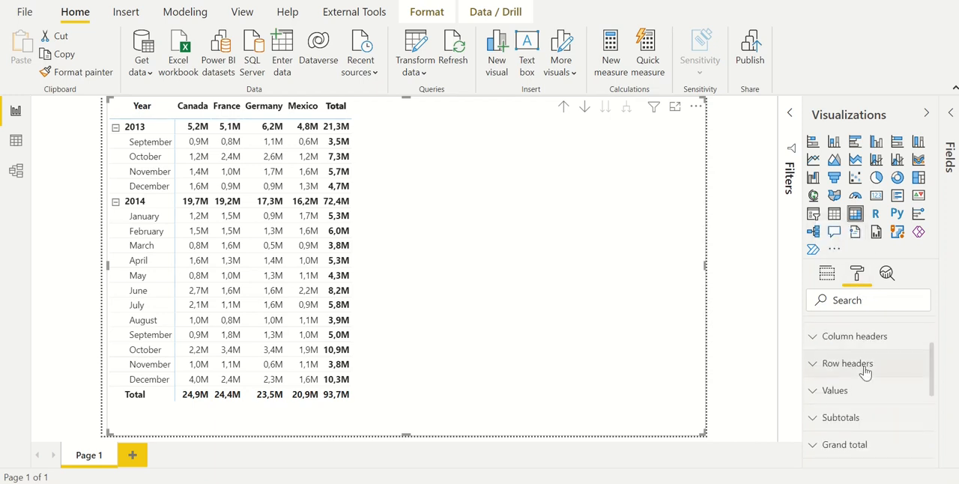
{"action": "left_click", "coordinate": [867, 371]}
{"action": "scroll", "coordinate": [870, 417], "scroll_direction": "down", "scroll_amount": 2}
{"action": "scroll", "coordinate": [870, 417], "scroll_direction": "down", "scroll_amount": 2}
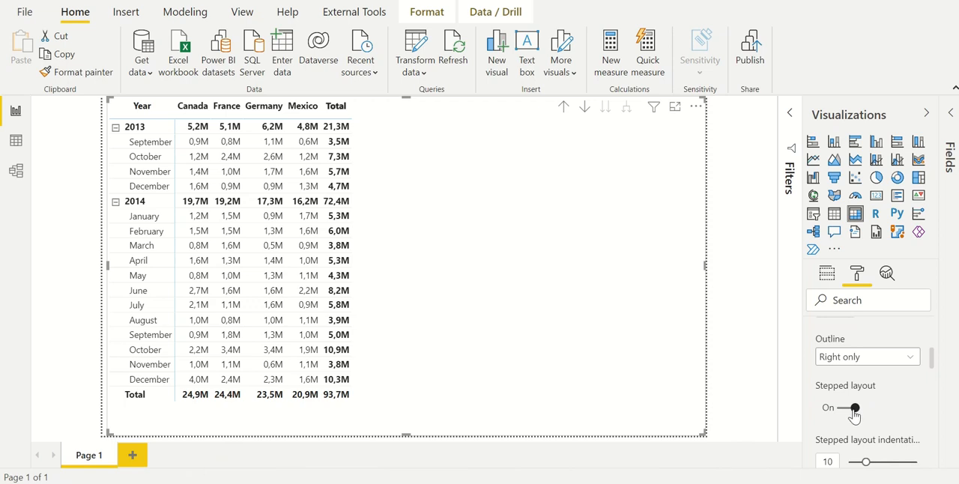
{"action": "left_click", "coordinate": [849, 414]}
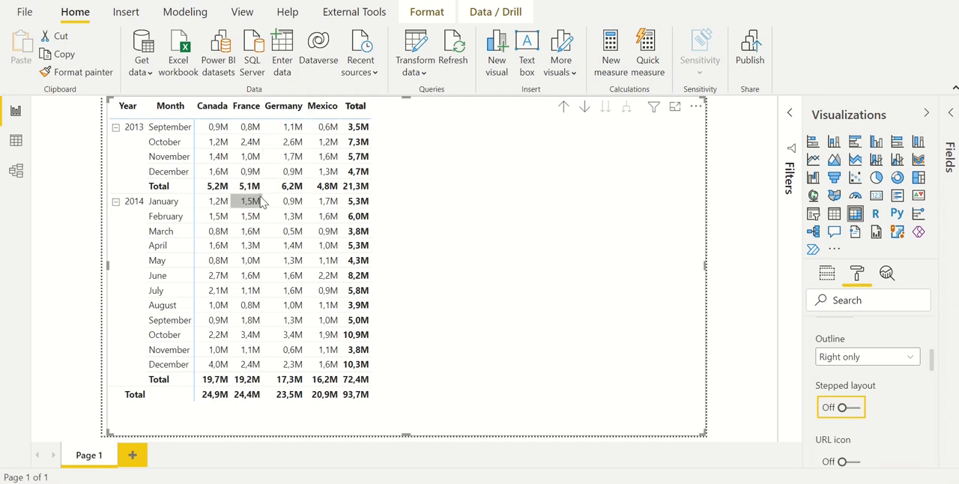
{"action": "mouse_move", "coordinate": [267, 196]}
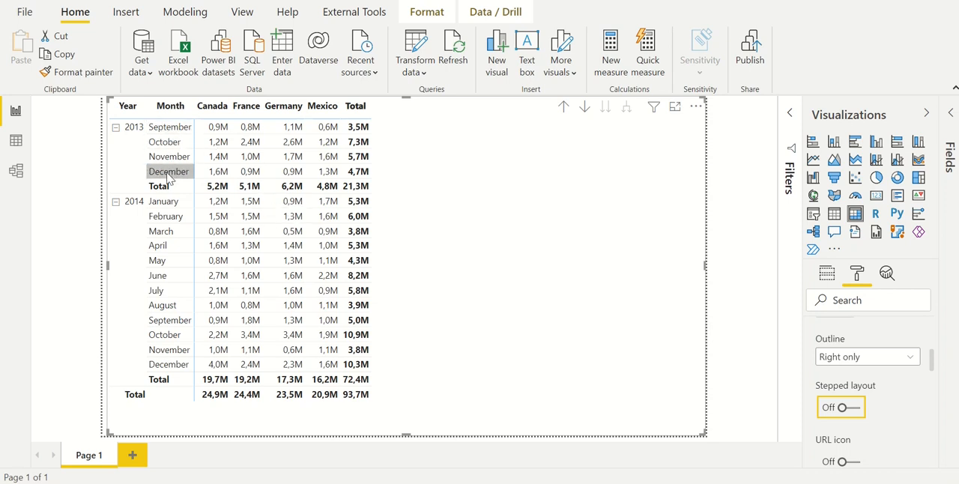
{"action": "left_click", "coordinate": [847, 408]}
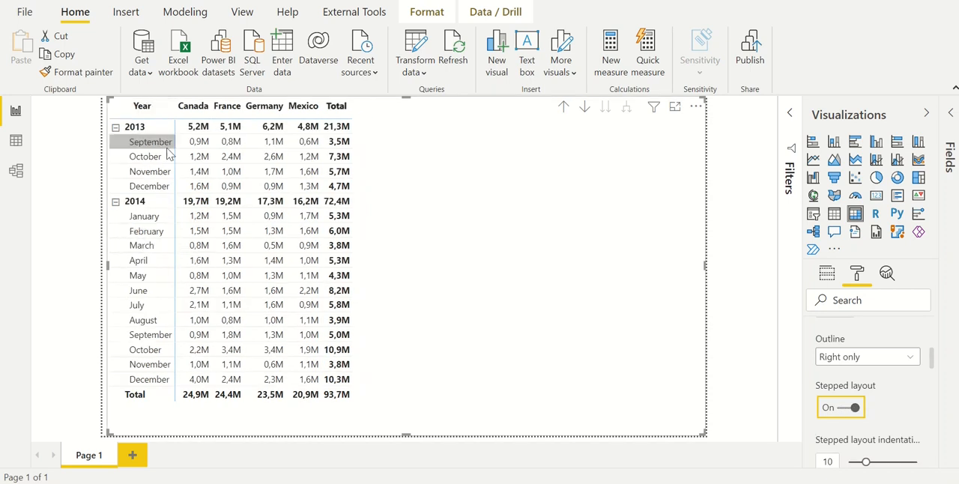
{"action": "left_click", "coordinate": [843, 408]}
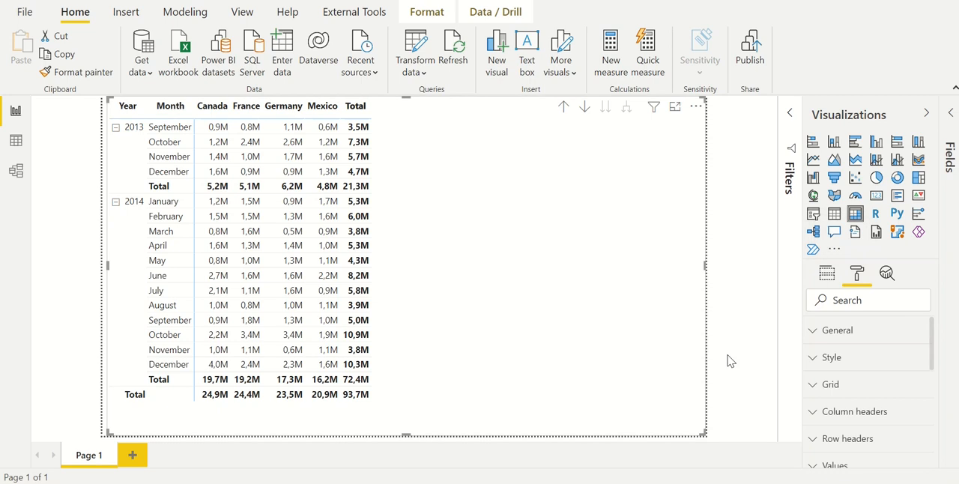
Try the matrix without row subtotals and switch them back on
{"action": "scroll", "coordinate": [872, 394], "scroll_direction": "down", "scroll_amount": 5}
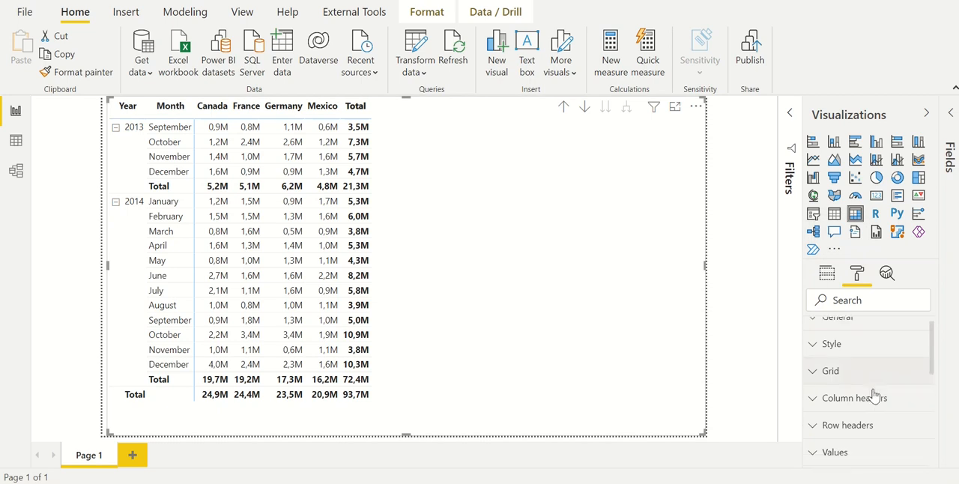
{"action": "left_click", "coordinate": [855, 351]}
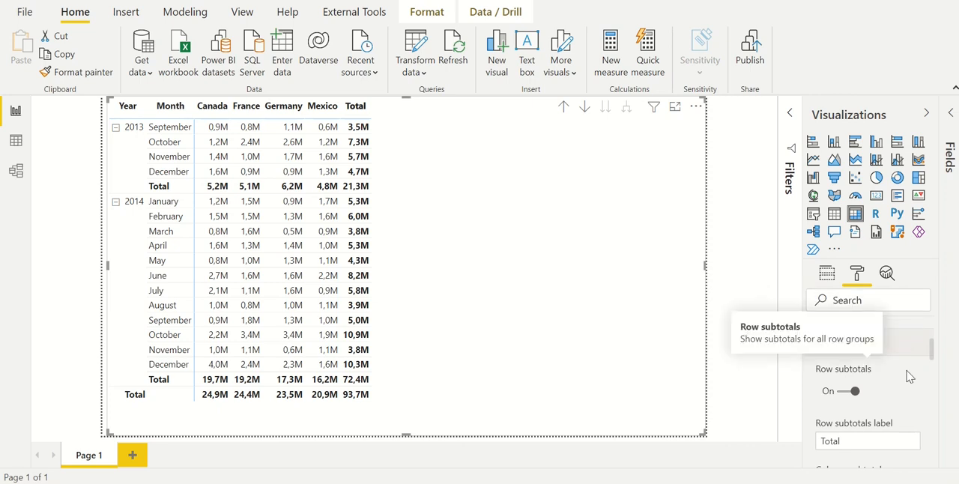
{"action": "left_click", "coordinate": [850, 392]}
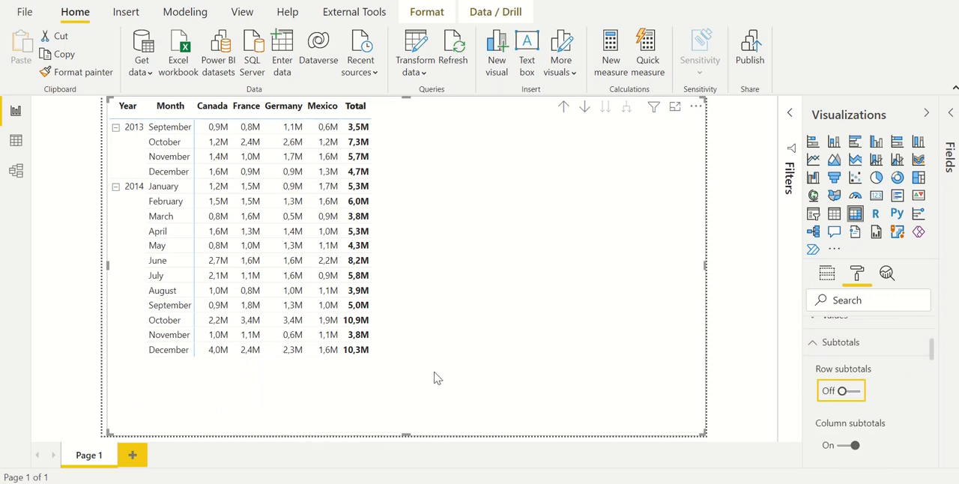
{"action": "left_click", "coordinate": [854, 390]}
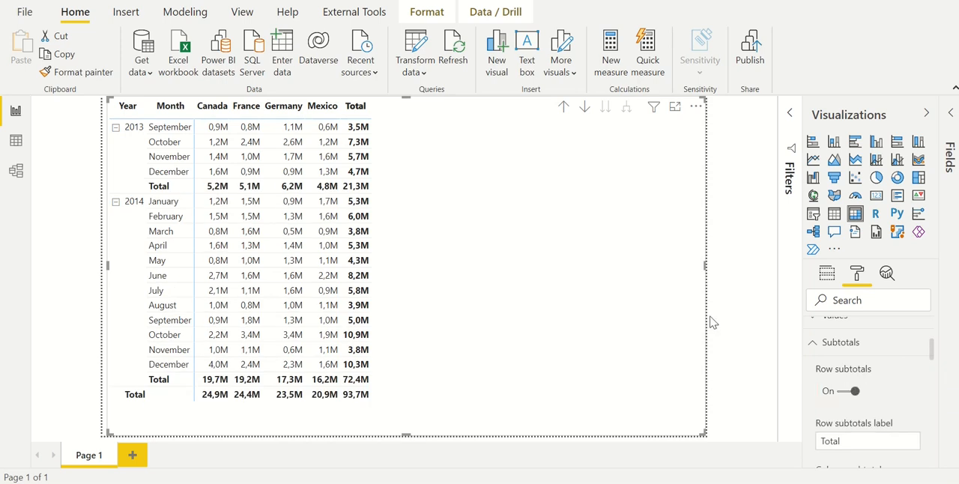
Turn off the matrix's column subtotals and review the row subtotal position options
{"action": "scroll", "coordinate": [880, 391], "scroll_direction": "down", "scroll_amount": 2}
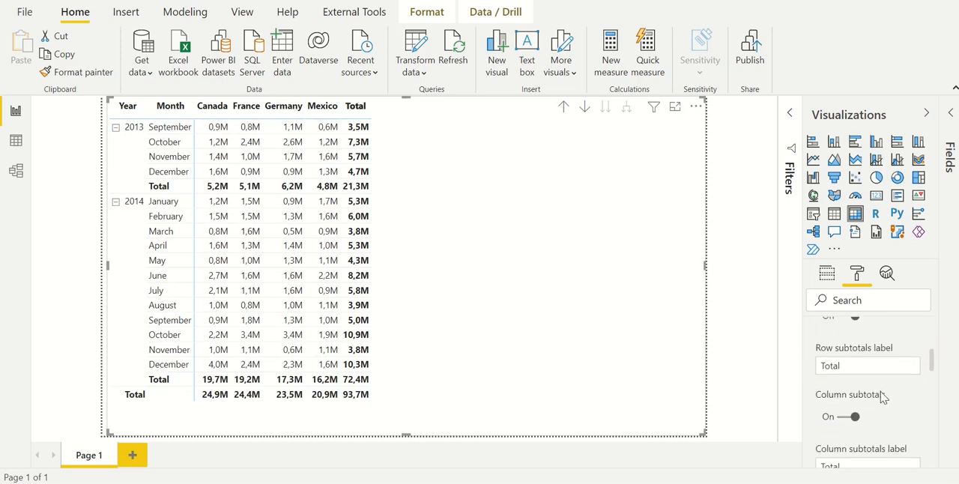
{"action": "left_click", "coordinate": [847, 421]}
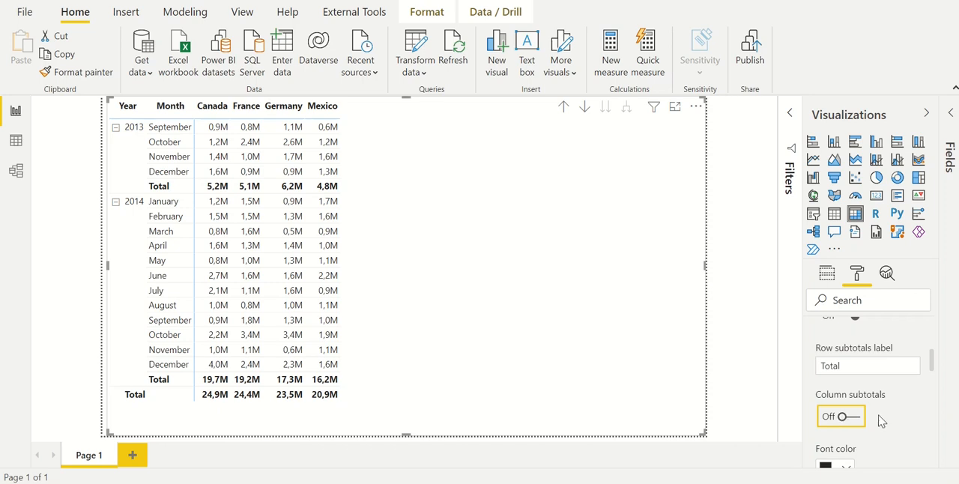
{"action": "scroll", "coordinate": [886, 414], "scroll_direction": "down", "scroll_amount": 5}
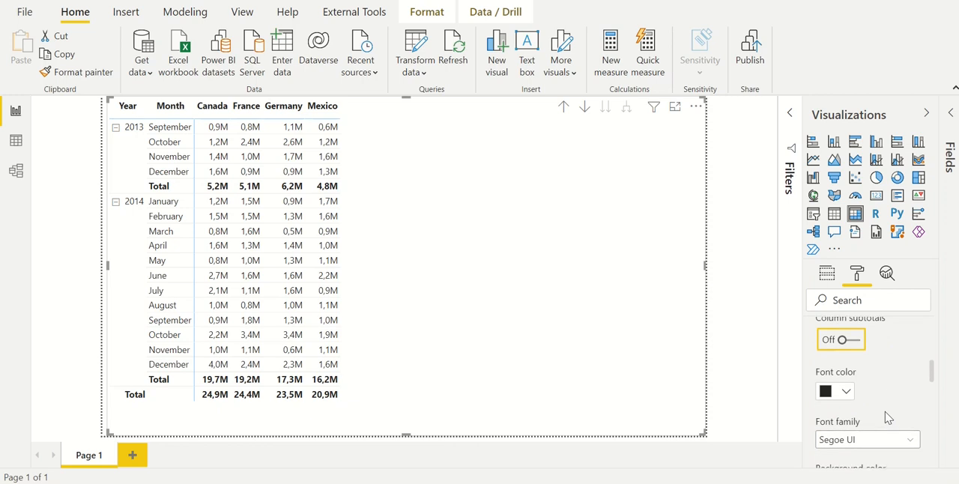
{"action": "scroll", "coordinate": [885, 411], "scroll_direction": "down", "scroll_amount": 2}
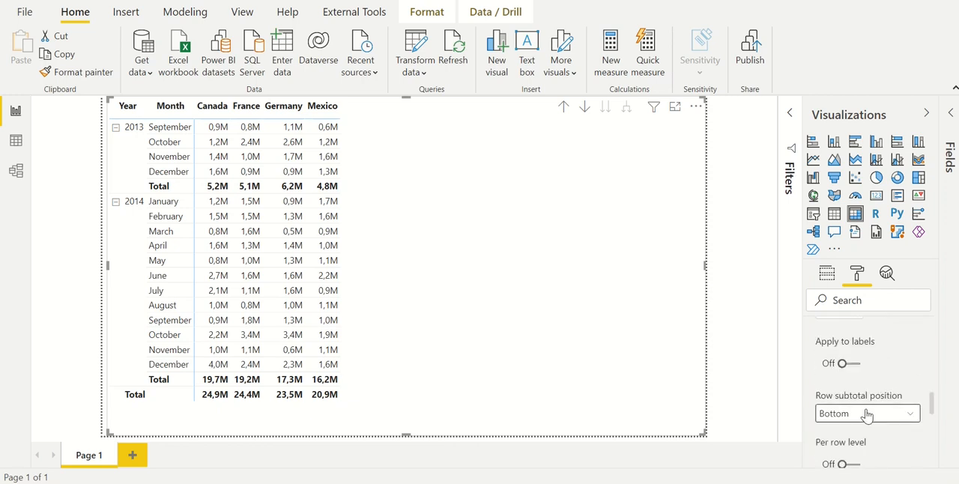
{"action": "left_click", "coordinate": [866, 413]}
{"action": "left_click", "coordinate": [858, 431]}
Turn on background color conditional formatting for the Sales values in the matrix
{"action": "left_click", "coordinate": [827, 273]}
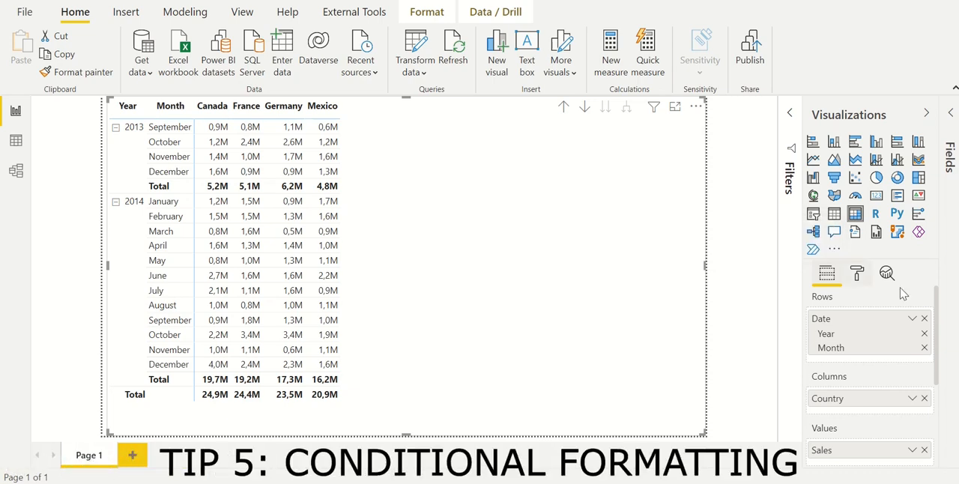
{"action": "left_click", "coordinate": [858, 276]}
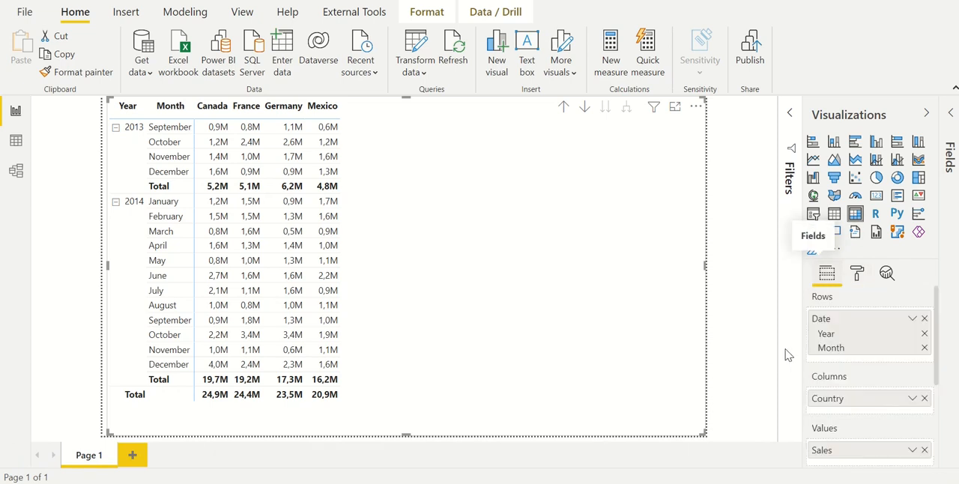
{"action": "left_click", "coordinate": [865, 280]}
{"action": "scroll", "coordinate": [867, 405], "scroll_direction": "down", "scroll_amount": 3}
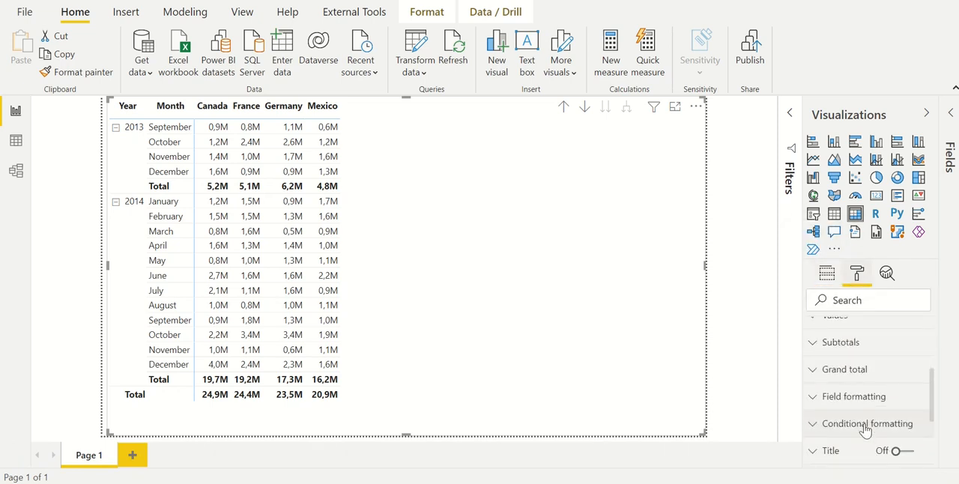
{"action": "left_click", "coordinate": [867, 424]}
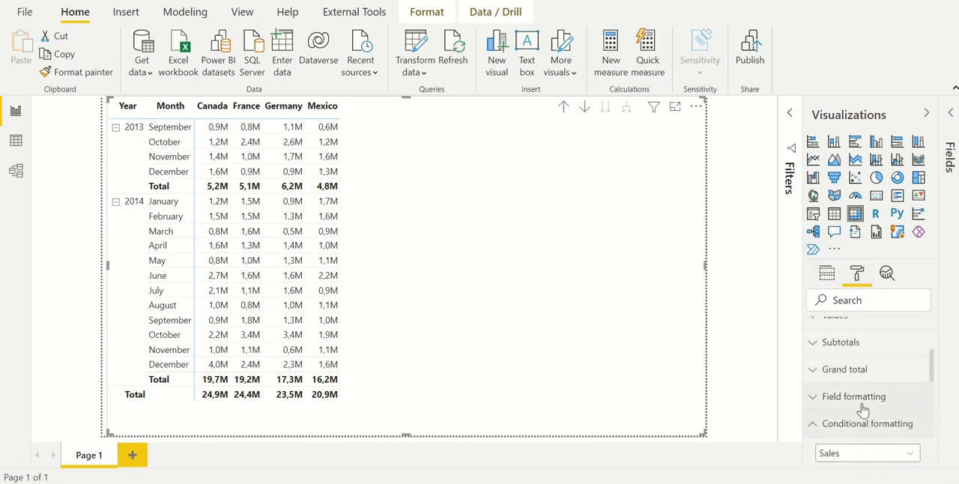
{"action": "scroll", "coordinate": [862, 405], "scroll_direction": "down", "scroll_amount": 2}
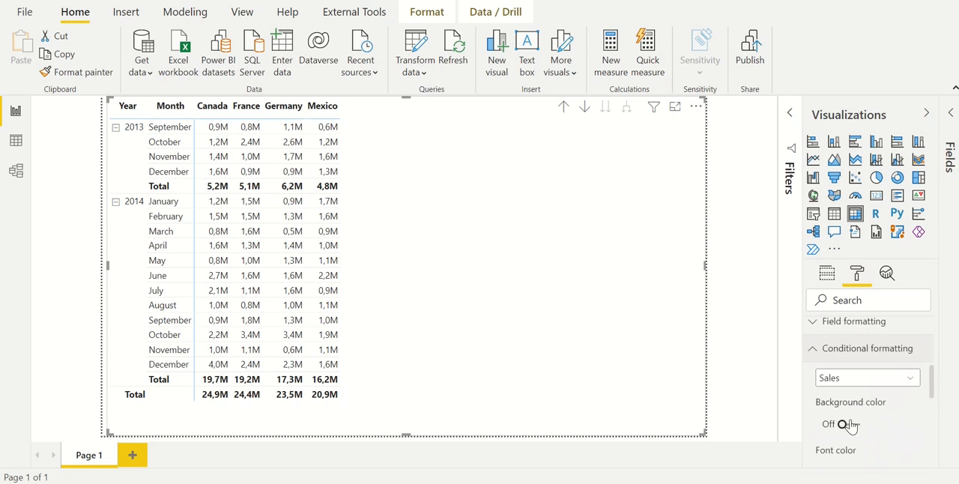
{"action": "left_click", "coordinate": [850, 425]}
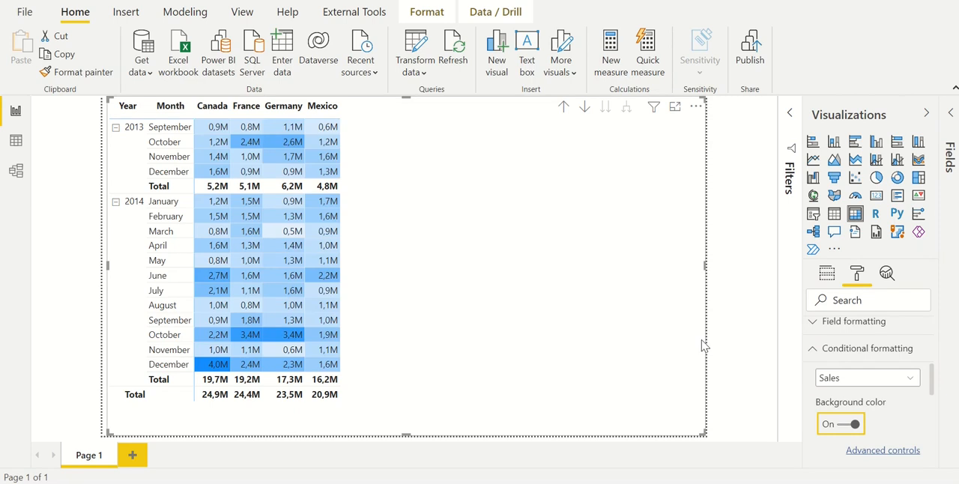
Open the advanced controls for the Sales background color, keeping the format by Color scale and applying it to Values only
{"action": "left_click", "coordinate": [889, 457]}
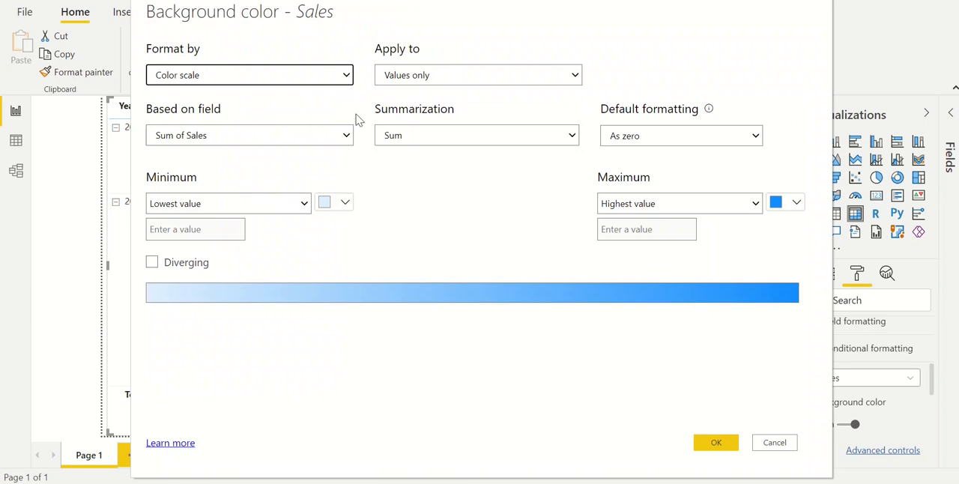
{"action": "left_click", "coordinate": [314, 79]}
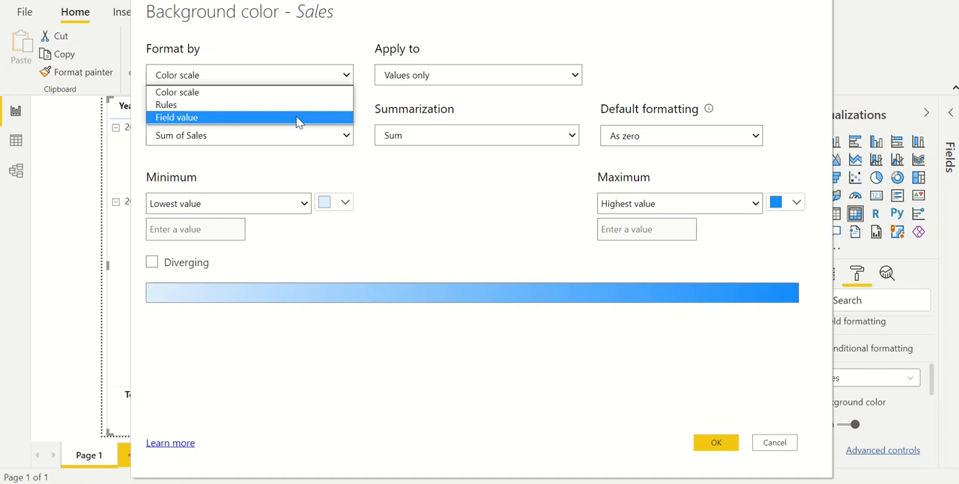
{"action": "left_click", "coordinate": [267, 92]}
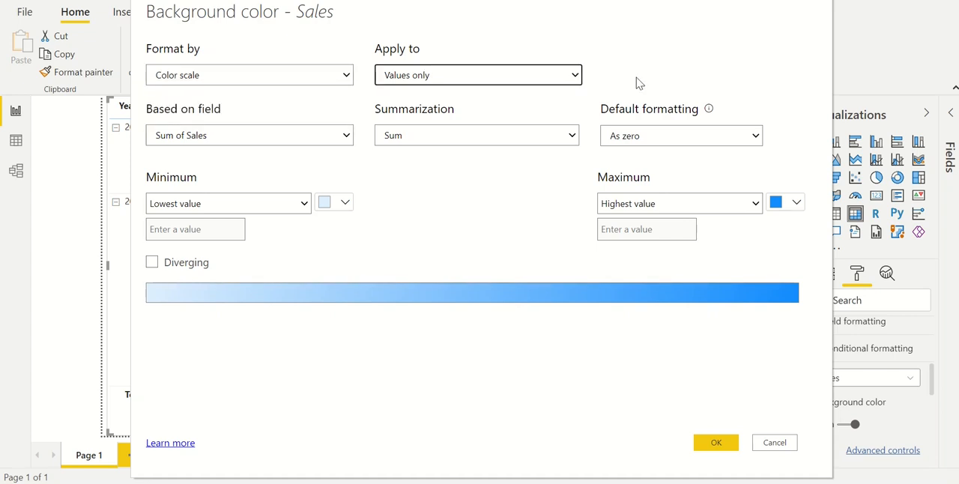
{"action": "left_click", "coordinate": [556, 81]}
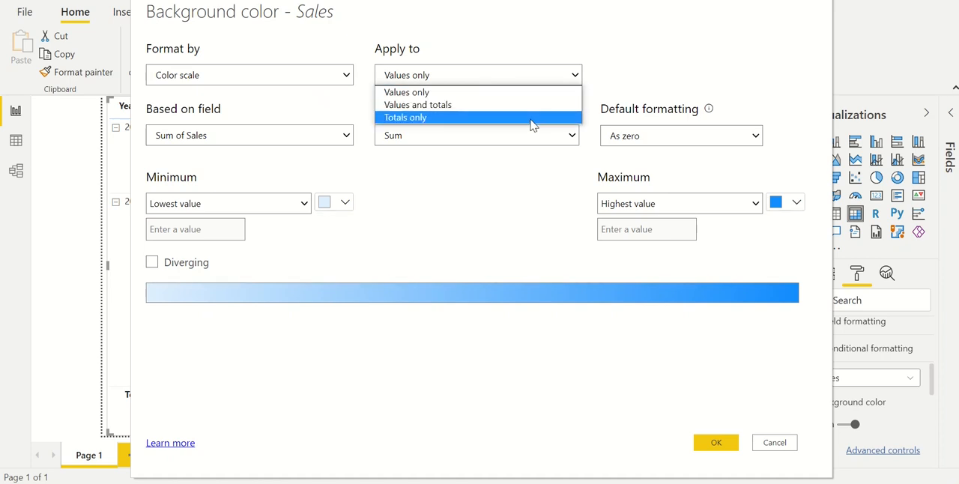
{"action": "left_click", "coordinate": [490, 92]}
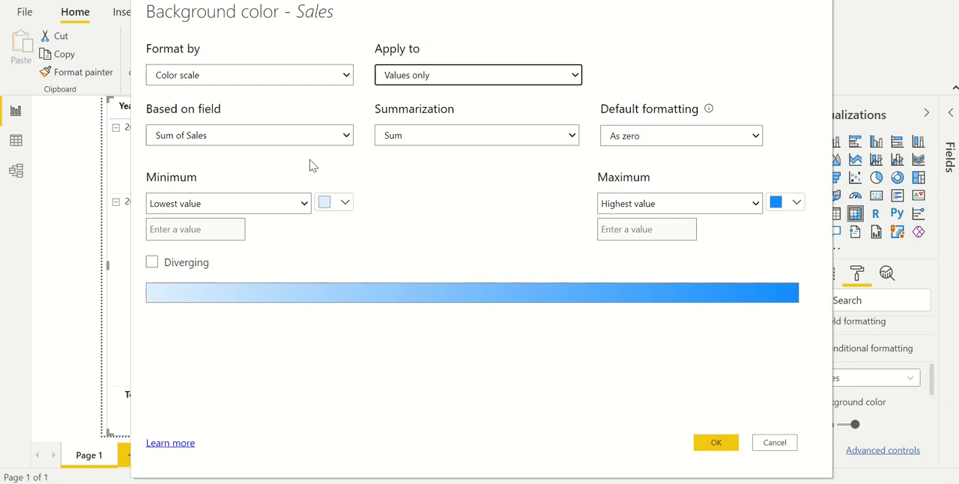
Base the color scale on the Sales field and keep Sum as its summarization
{"action": "left_click", "coordinate": [299, 136]}
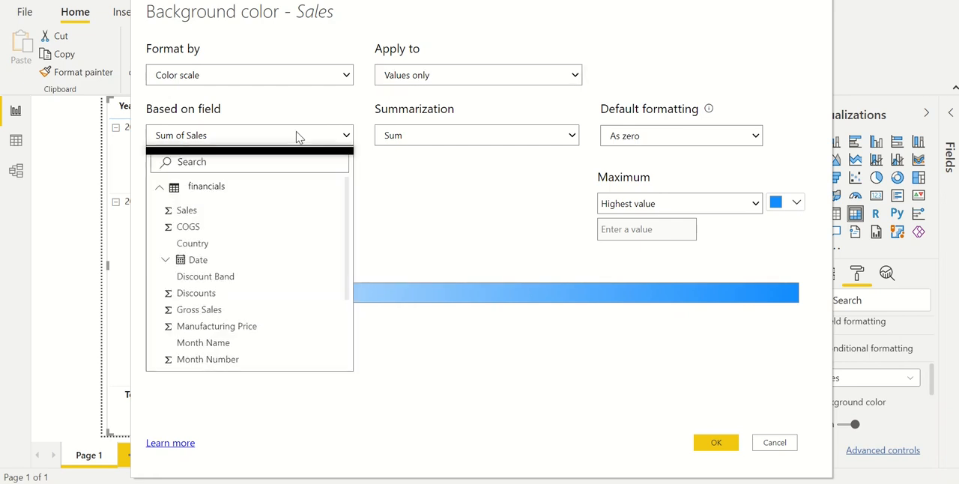
{"action": "left_click", "coordinate": [187, 209]}
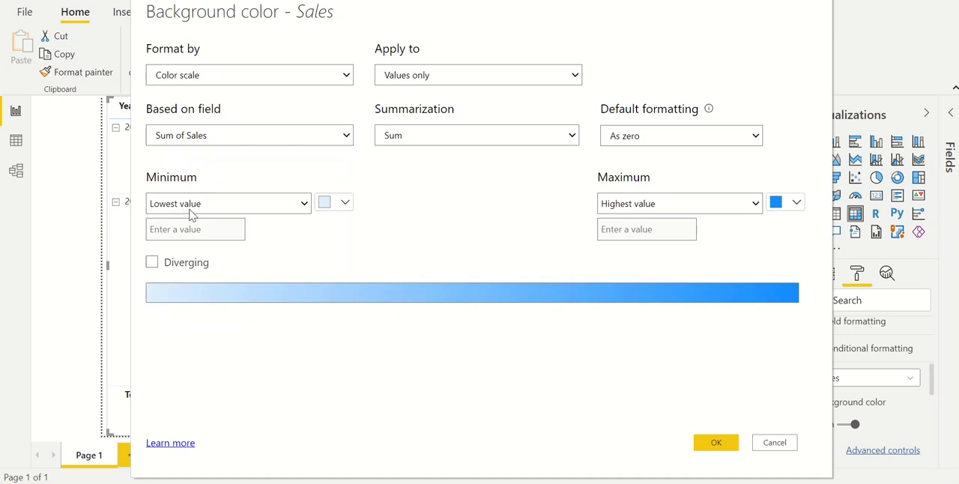
{"action": "left_click", "coordinate": [472, 135]}
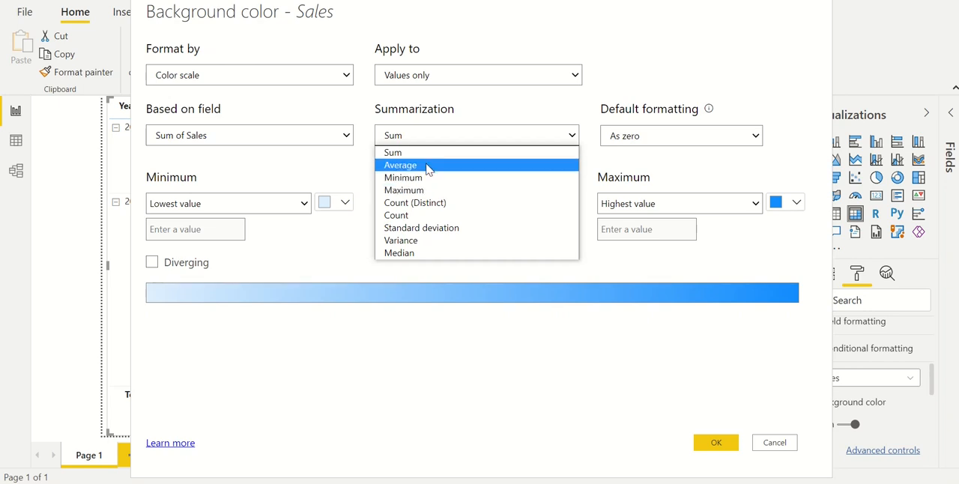
{"action": "left_click", "coordinate": [426, 130]}
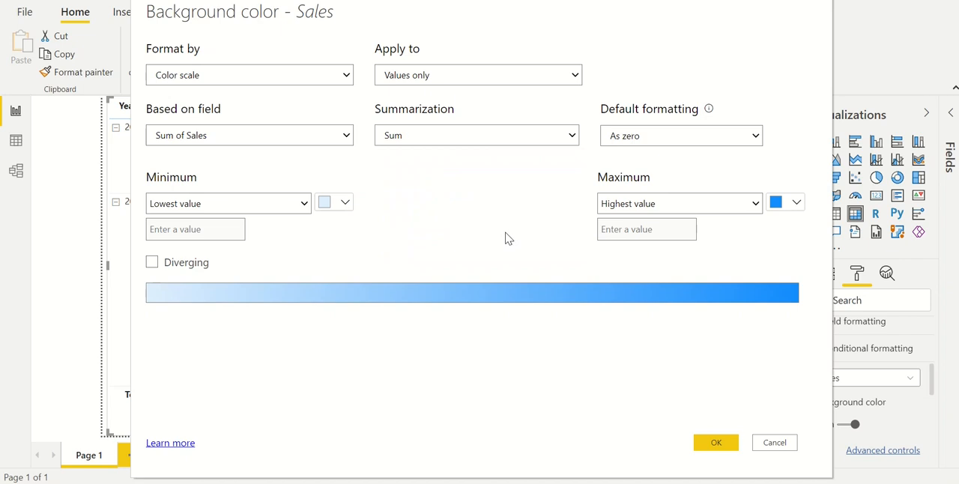
Keep Lowest value as the color scale's minimum and set its color to light yellow
{"action": "left_click", "coordinate": [269, 207]}
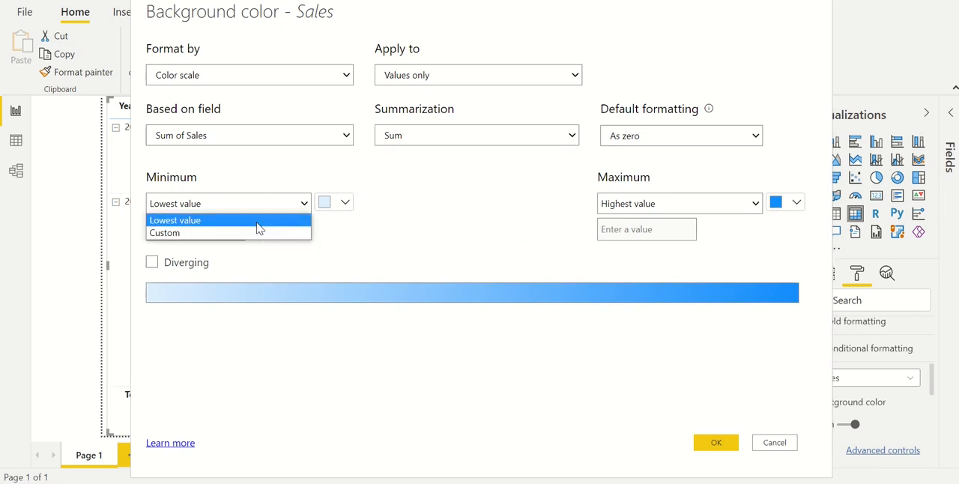
{"action": "left_click", "coordinate": [257, 224]}
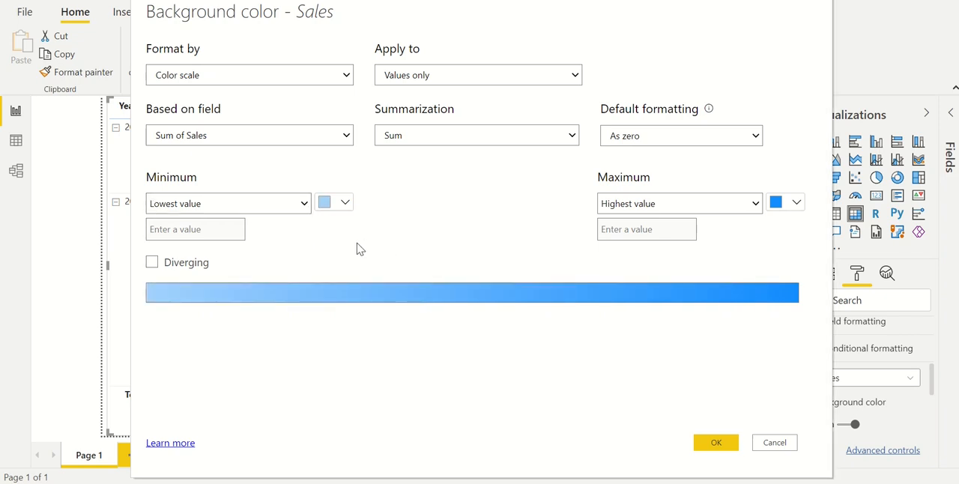
{"action": "left_click", "coordinate": [348, 205]}
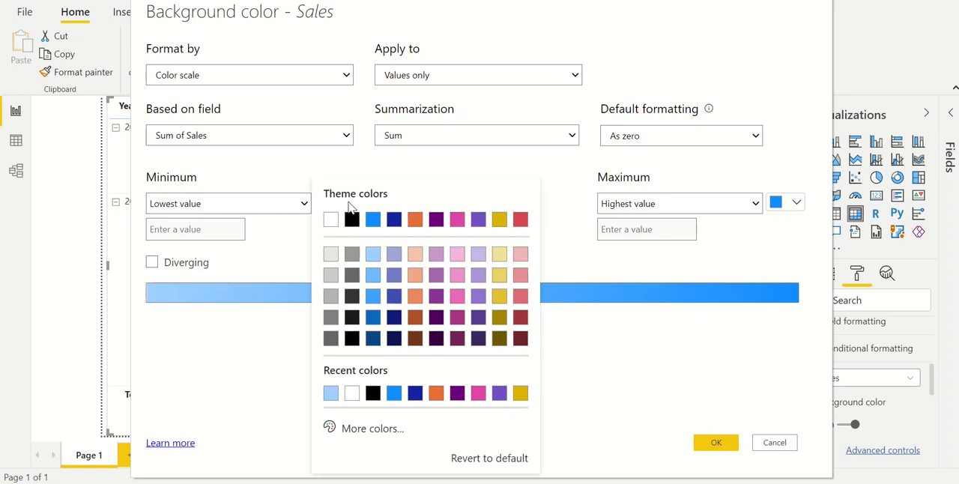
{"action": "left_click", "coordinate": [498, 254]}
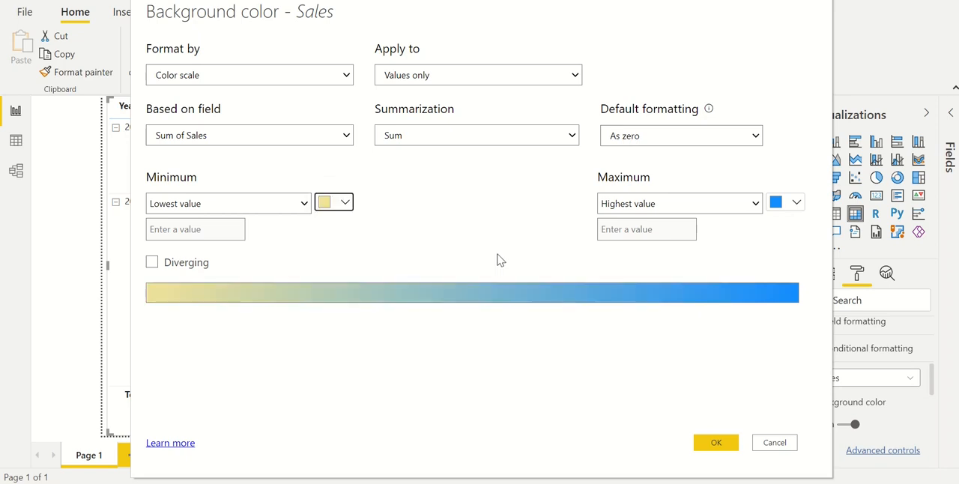
Keep Highest value as the color scale's maximum, set its color to dark yellow, and apply the background color formatting
{"action": "left_click", "coordinate": [796, 204]}
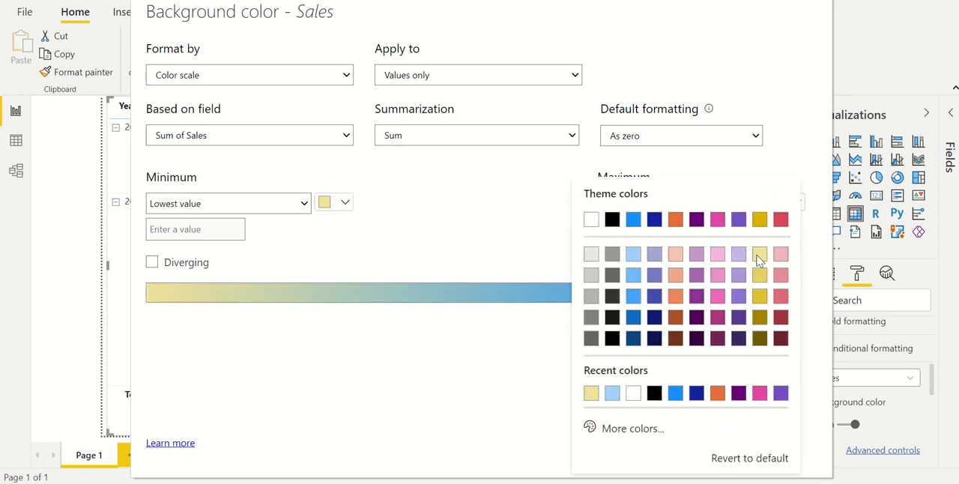
{"action": "left_click", "coordinate": [762, 298]}
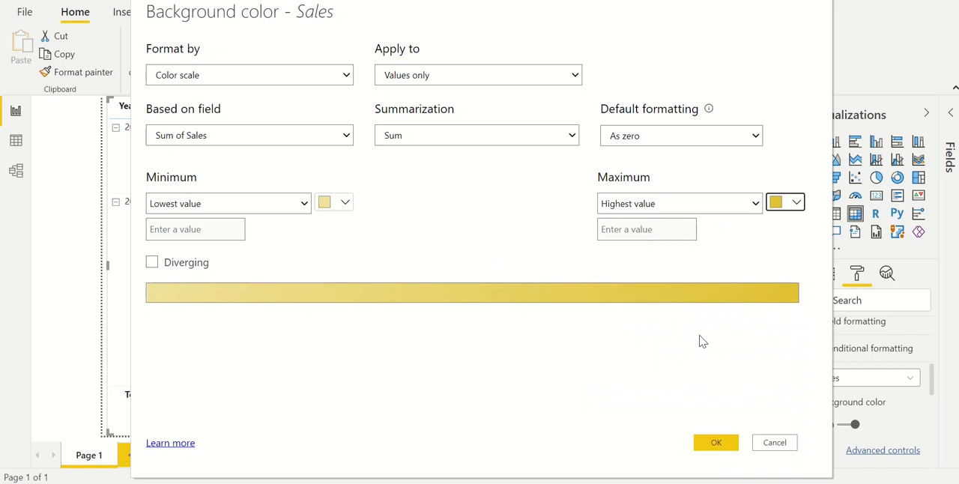
{"action": "left_click", "coordinate": [718, 442]}
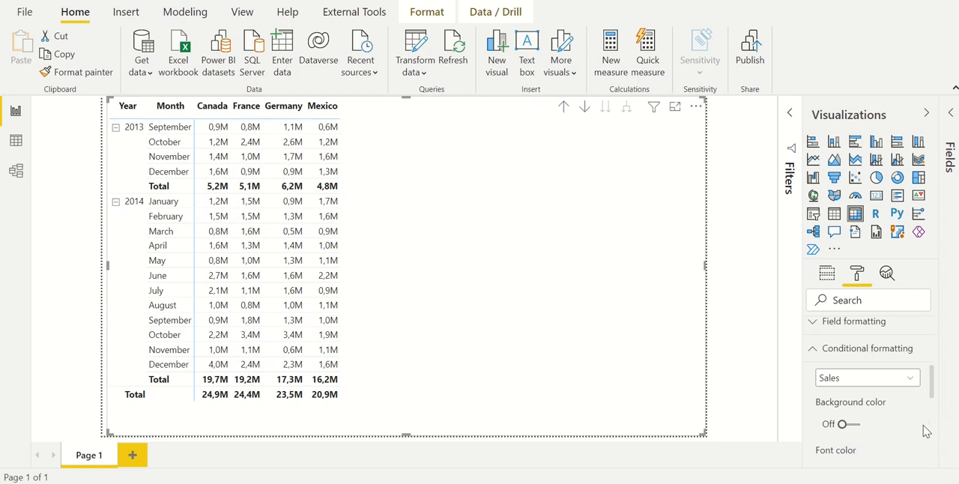
Turn on data bars for the Sales values and change the positive bar color in the advanced controls
{"action": "scroll", "coordinate": [881, 431], "scroll_direction": "down", "scroll_amount": 1}
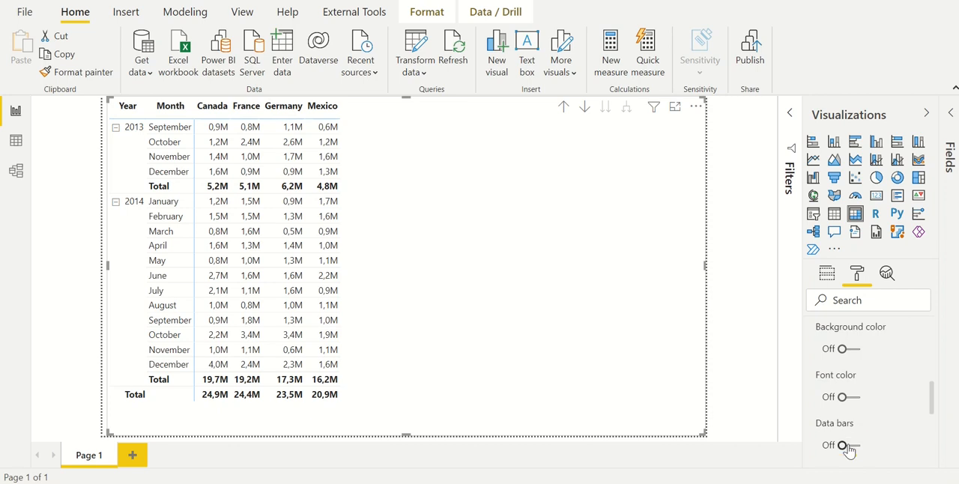
{"action": "left_click", "coordinate": [848, 446]}
{"action": "scroll", "coordinate": [862, 427], "scroll_direction": "down", "scroll_amount": 1}
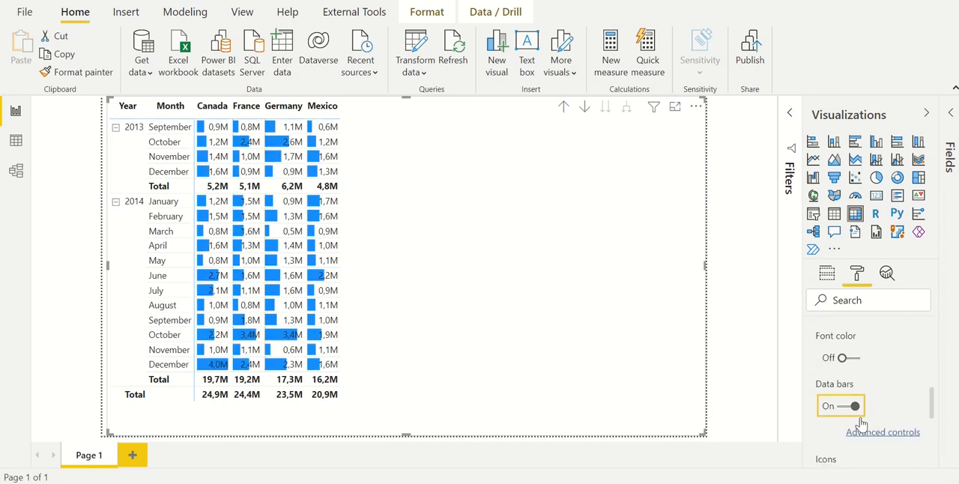
{"action": "left_click", "coordinate": [873, 399]}
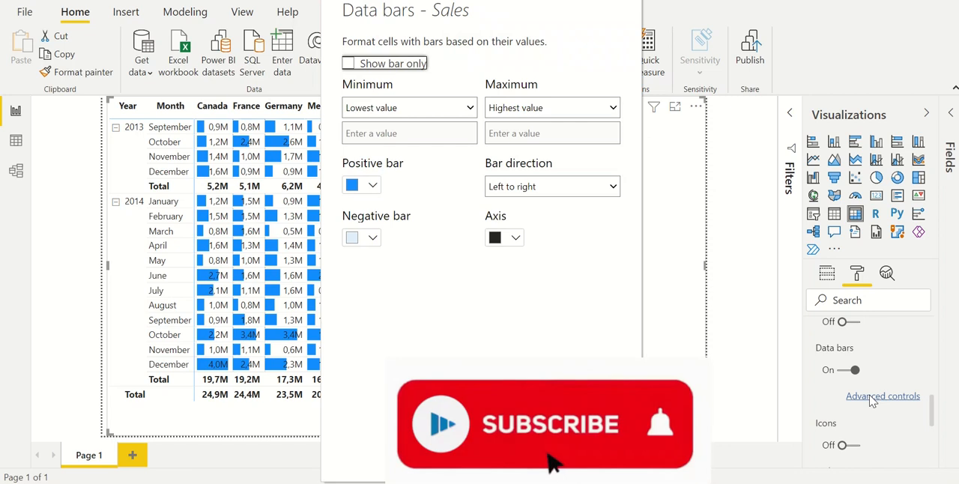
{"action": "left_click", "coordinate": [374, 191]}
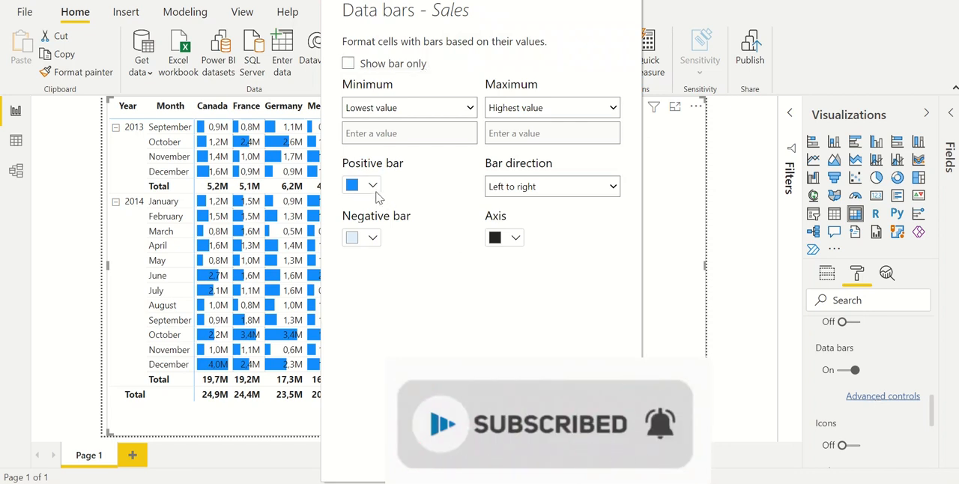
{"action": "left_click", "coordinate": [399, 278]}
{"action": "left_click", "coordinate": [518, 453]}
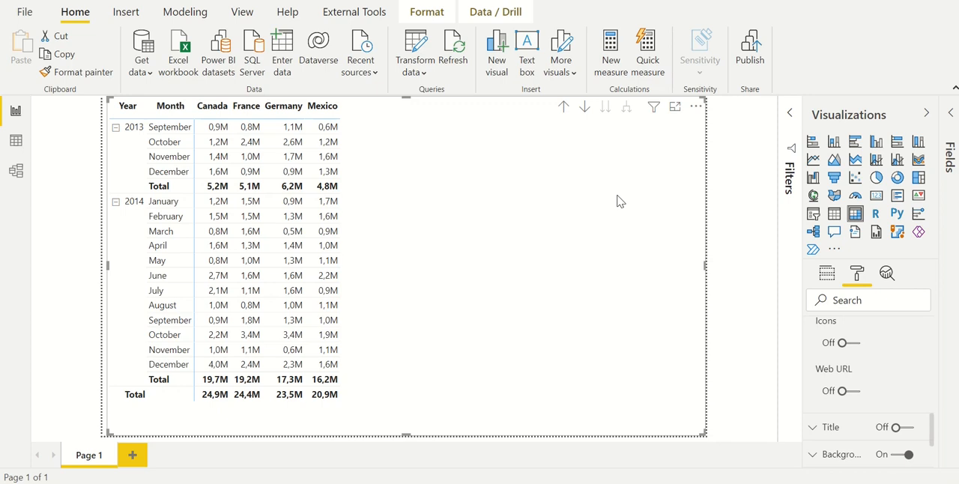
Turn on conditional icons for the Sales values and delete the red diamond and yellow triangle rules
{"action": "left_click", "coordinate": [852, 343]}
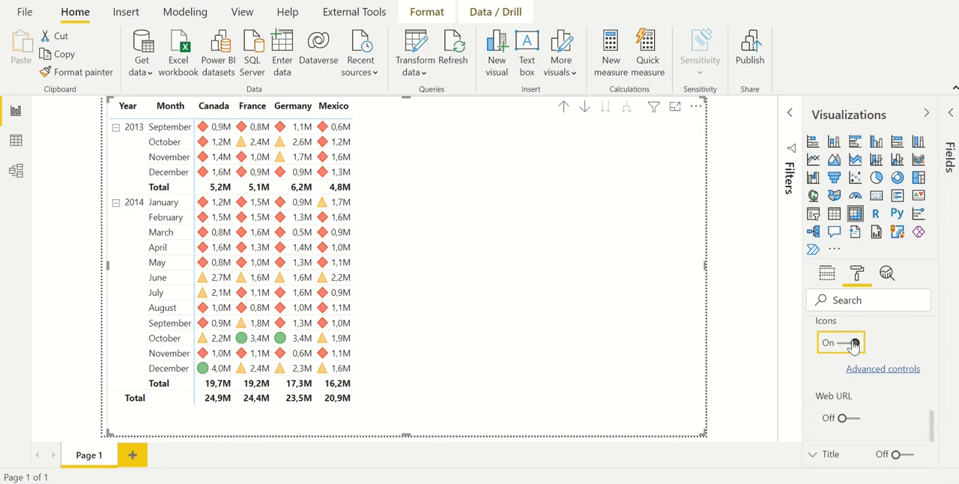
{"action": "left_click", "coordinate": [884, 369]}
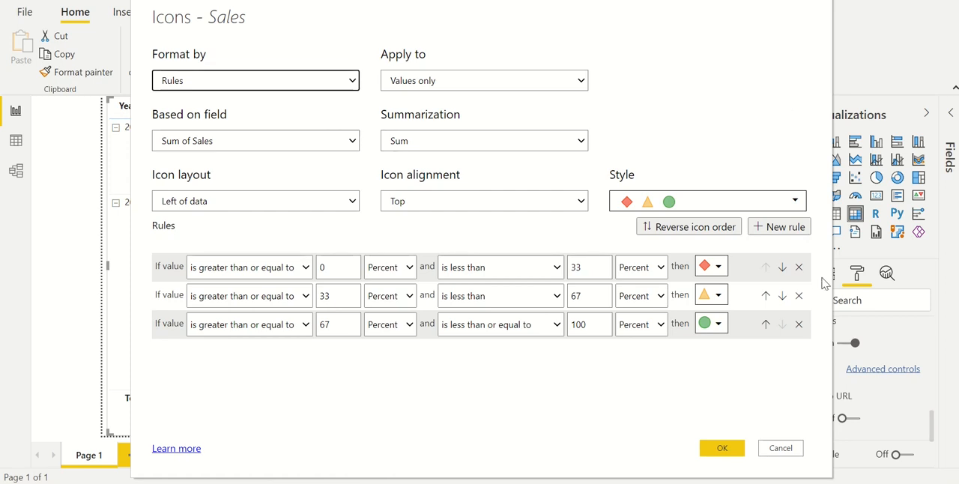
{"action": "left_click", "coordinate": [798, 266]}
{"action": "left_click", "coordinate": [798, 266]}
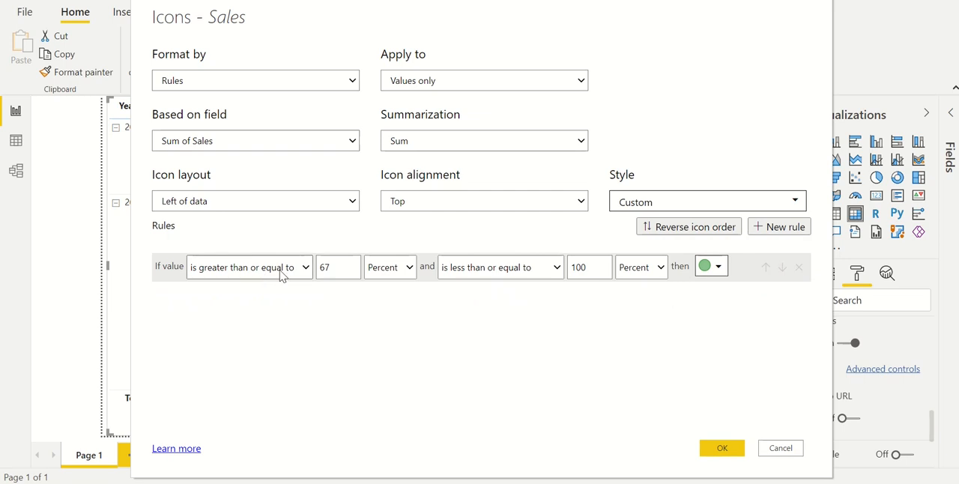
Set the remaining icon rule's lower bound to greater than or equal to 1000000, evaluated as Number
{"action": "double_click", "coordinate": [342, 267]}
{"action": "type", "text": "1000000"}
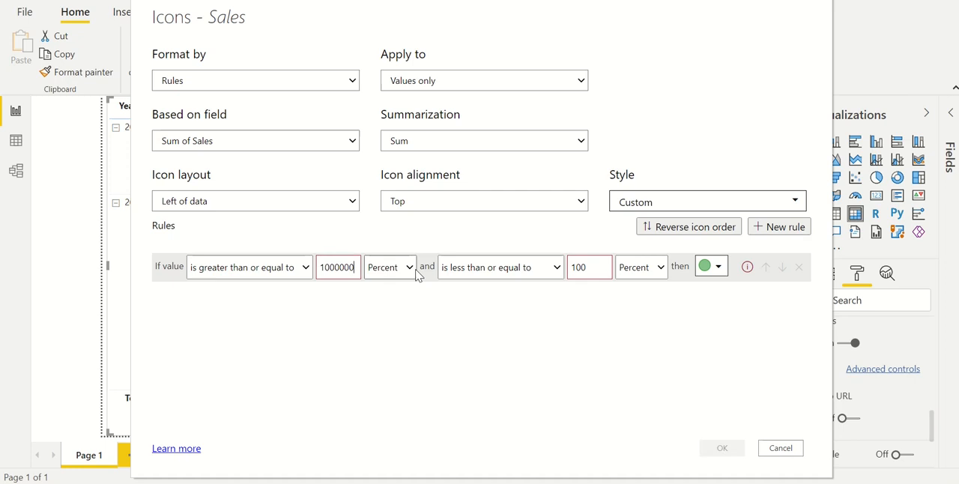
{"action": "left_click", "coordinate": [412, 268]}
{"action": "left_click", "coordinate": [409, 285]}
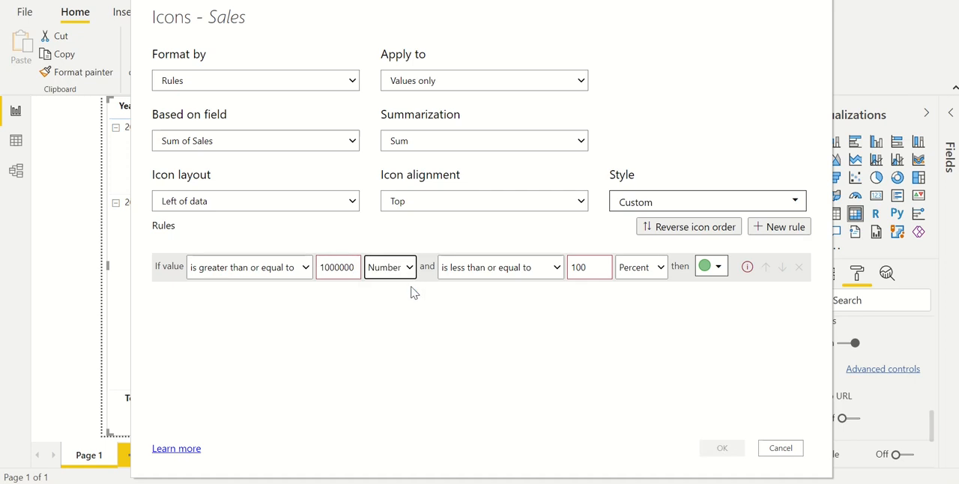
Leave the rule's less than or equal to bound empty, evaluate it as Number, and assign the circled green check mark icon
{"action": "left_click", "coordinate": [511, 270]}
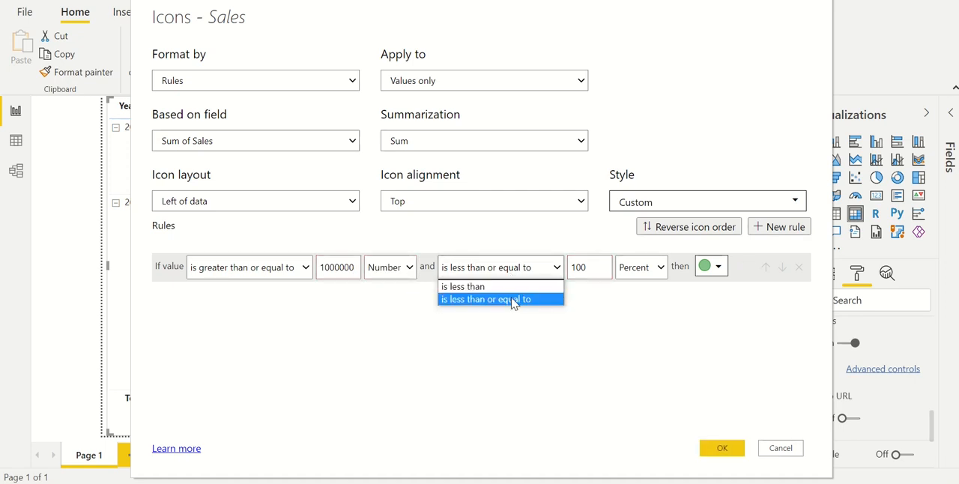
{"action": "left_click", "coordinate": [518, 300]}
{"action": "left_click_drag", "start_coordinate": [590, 275], "coordinate": [546, 274]}
{"action": "key", "text": "BackSpace"}
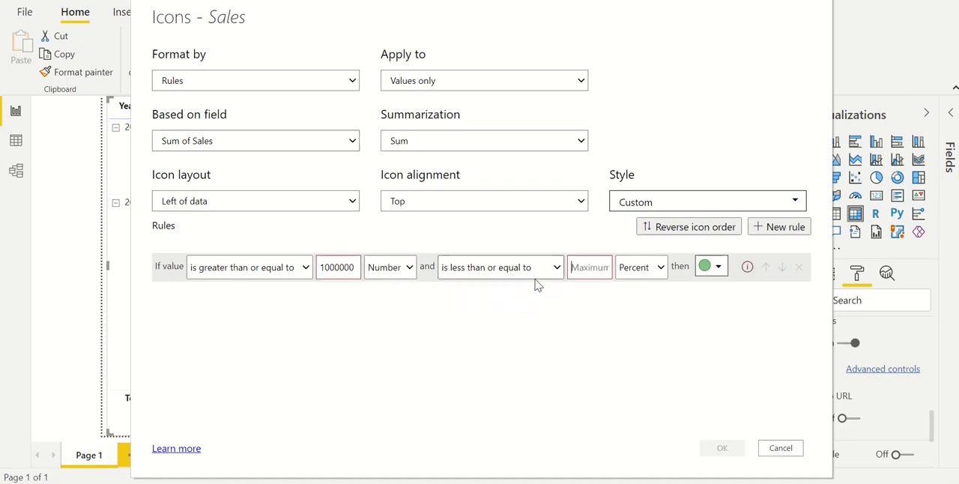
{"action": "left_click", "coordinate": [639, 276]}
{"action": "left_click", "coordinate": [640, 288]}
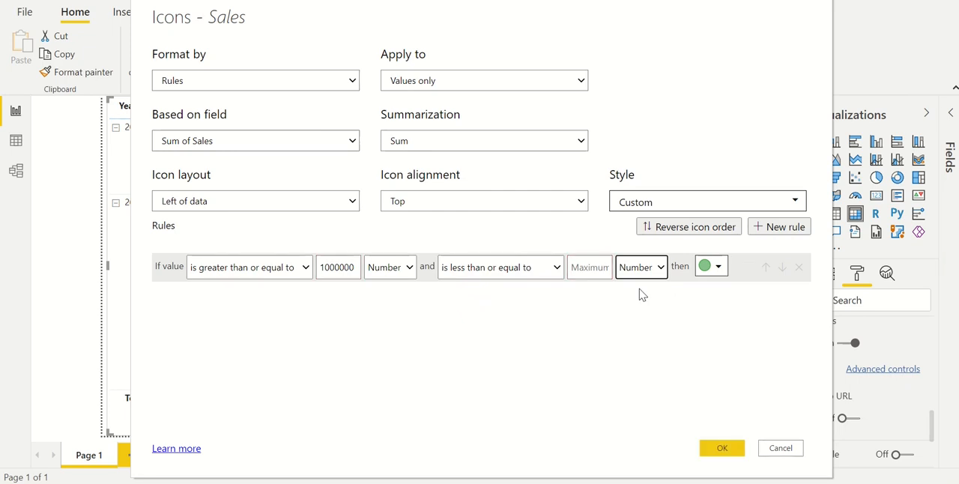
{"action": "left_click", "coordinate": [718, 267]}
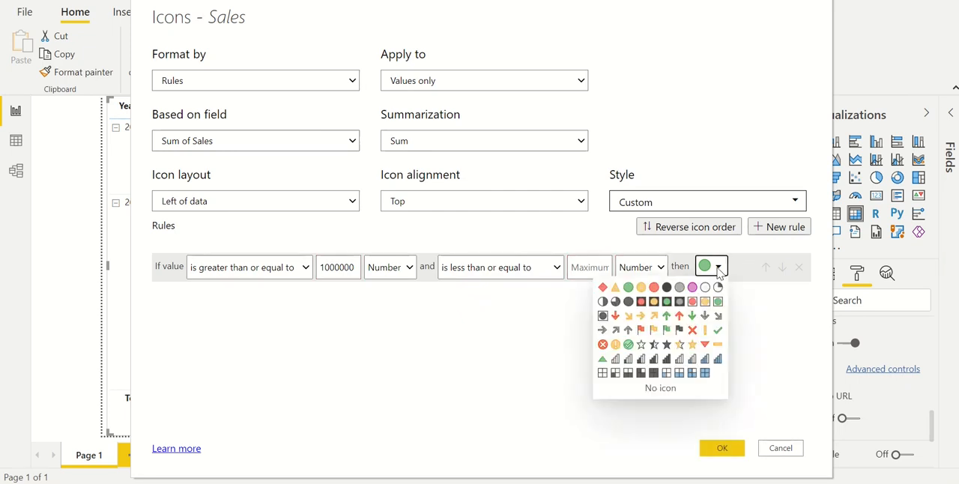
{"action": "left_click", "coordinate": [638, 346]}
Add a second icon rule with an empty greater than or equal to minimum, evaluated as Number
{"action": "left_click", "coordinate": [776, 228]}
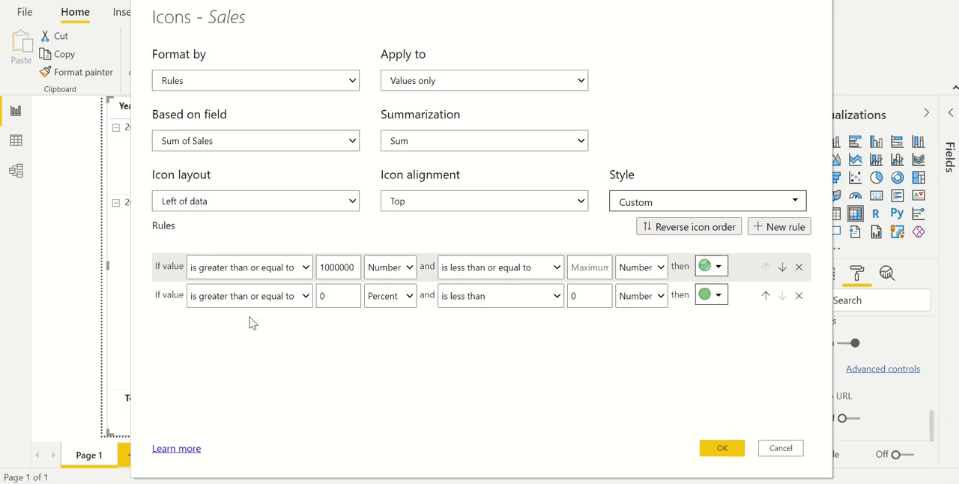
{"action": "double_click", "coordinate": [347, 296]}
{"action": "key", "text": "BackSpace"}
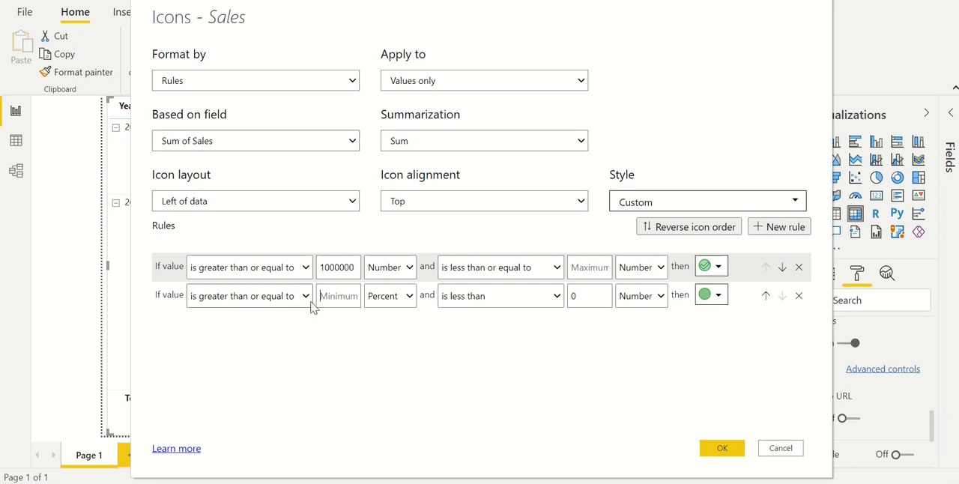
{"action": "left_click", "coordinate": [385, 298]}
{"action": "left_click", "coordinate": [384, 315]}
Set the second rule's upper bound to less than 1000000 as Number, assign the circled red cross icon, and apply the rules
{"action": "key", "text": "Tab"}
{"action": "key", "text": "Tab"}
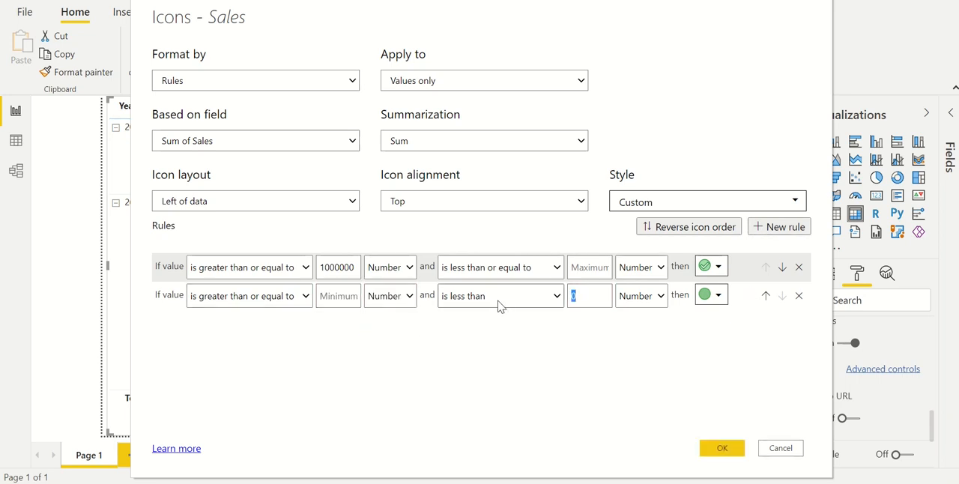
{"action": "type", "text": "1000000"}
{"action": "left_click", "coordinate": [635, 299]}
{"action": "left_click", "coordinate": [636, 314]}
{"action": "left_click", "coordinate": [708, 299]}
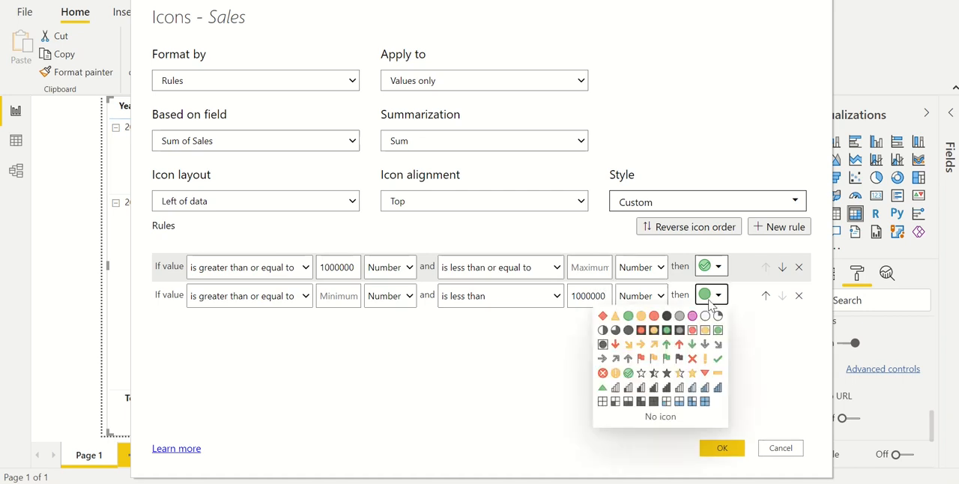
{"action": "left_click", "coordinate": [602, 373]}
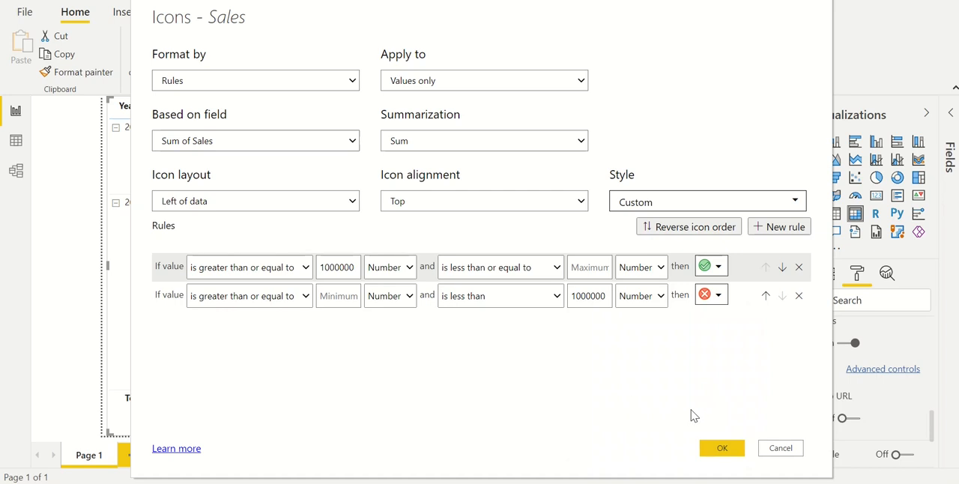
{"action": "left_click", "coordinate": [721, 450]}
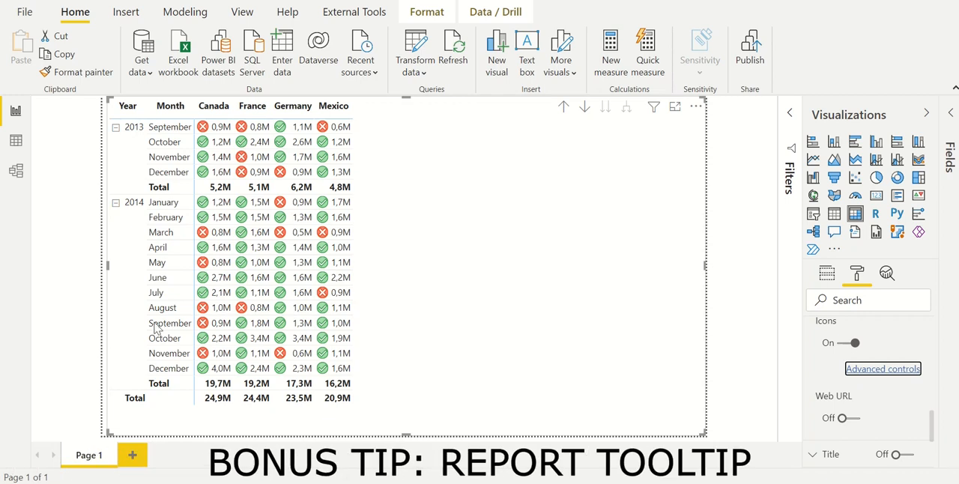
Turn on the matrix's tooltip and preview it on Germany's May 2014 sales value
{"action": "mouse_move", "coordinate": [235, 313]}
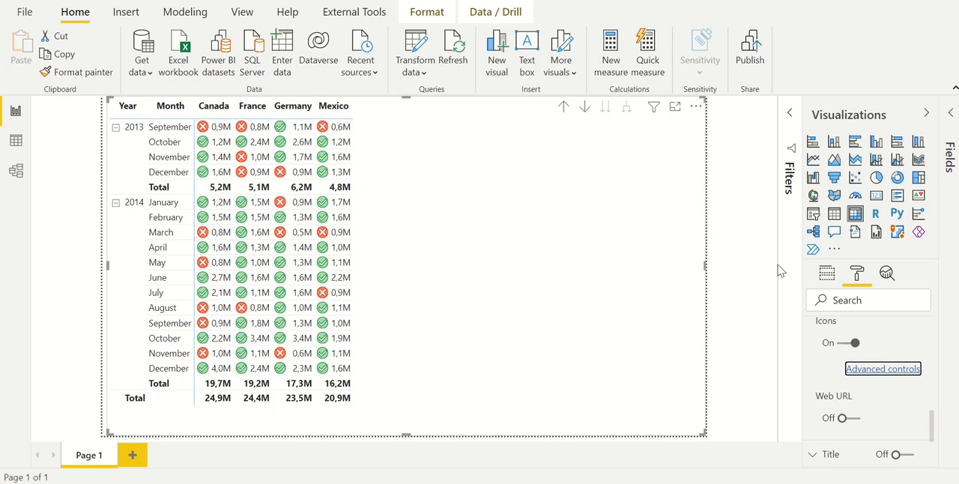
{"action": "left_click", "coordinate": [827, 275]}
{"action": "left_click", "coordinate": [884, 275]}
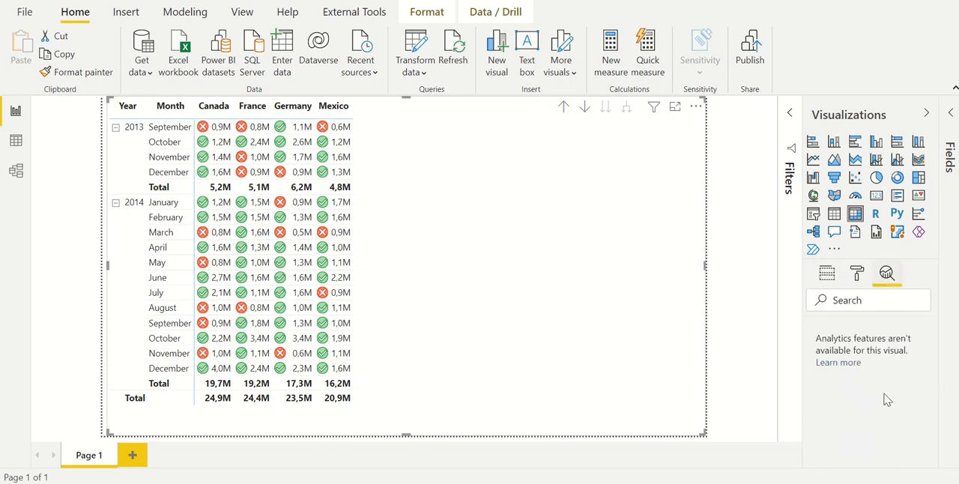
{"action": "left_click", "coordinate": [857, 274]}
{"action": "scroll", "coordinate": [871, 338], "scroll_direction": "down", "scroll_amount": 10}
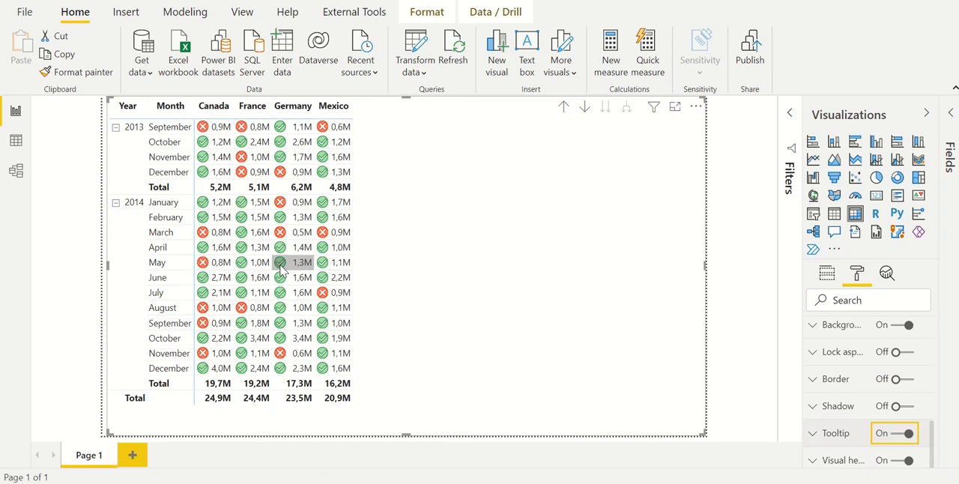
{"action": "mouse_move", "coordinate": [282, 269]}
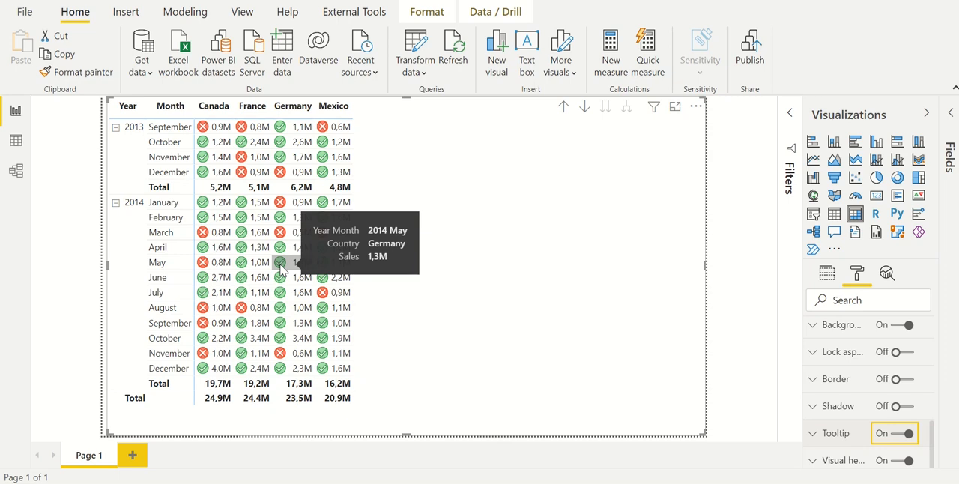
{"action": "left_click", "coordinate": [397, 431]}
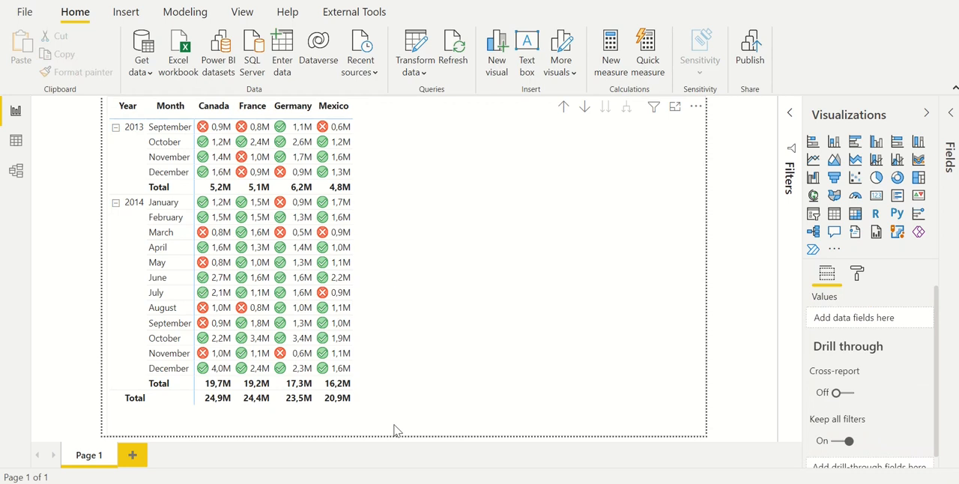
Add a new report page and set its page size type to Tooltip
{"action": "left_click", "coordinate": [133, 456]}
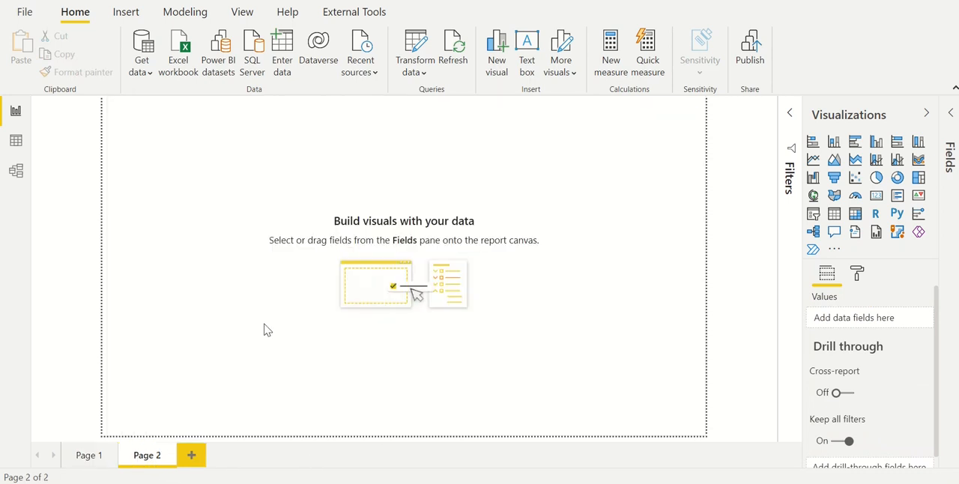
{"action": "left_click", "coordinate": [861, 275]}
{"action": "left_click", "coordinate": [858, 357]}
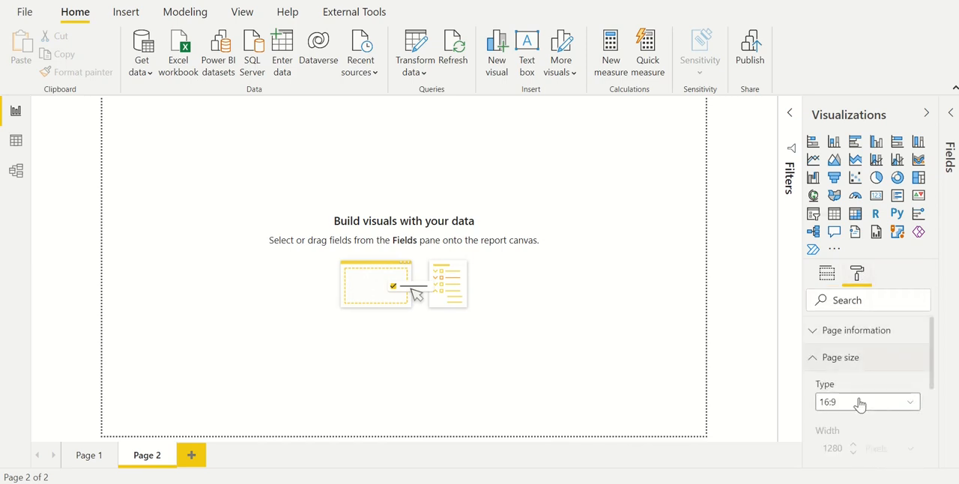
{"action": "left_click", "coordinate": [859, 403]}
{"action": "left_click", "coordinate": [854, 373]}
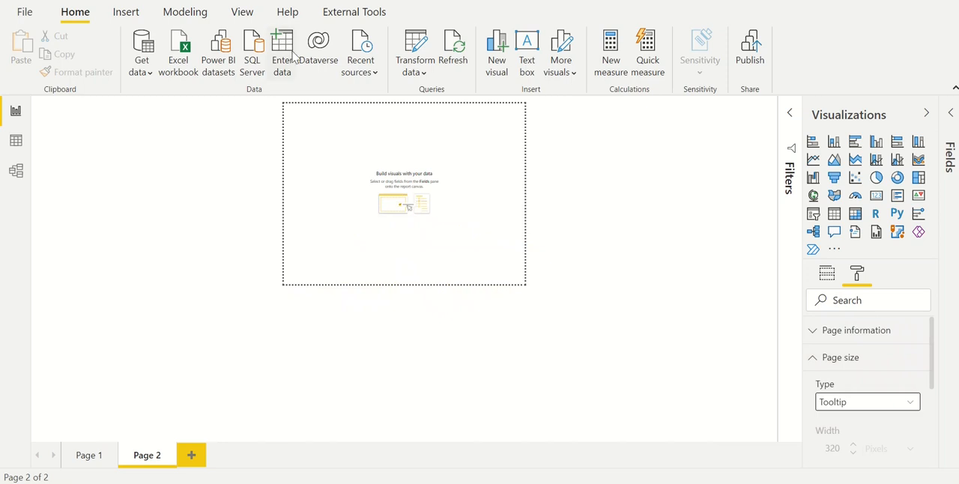
Set the new page's view to Fit to page and rename the page Tooltip 1
{"action": "left_click", "coordinate": [243, 12]}
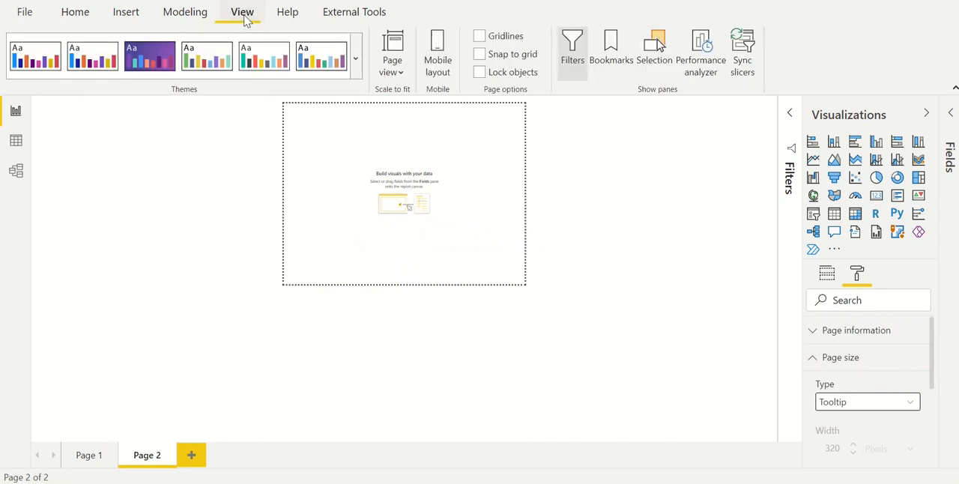
{"action": "left_click", "coordinate": [394, 73]}
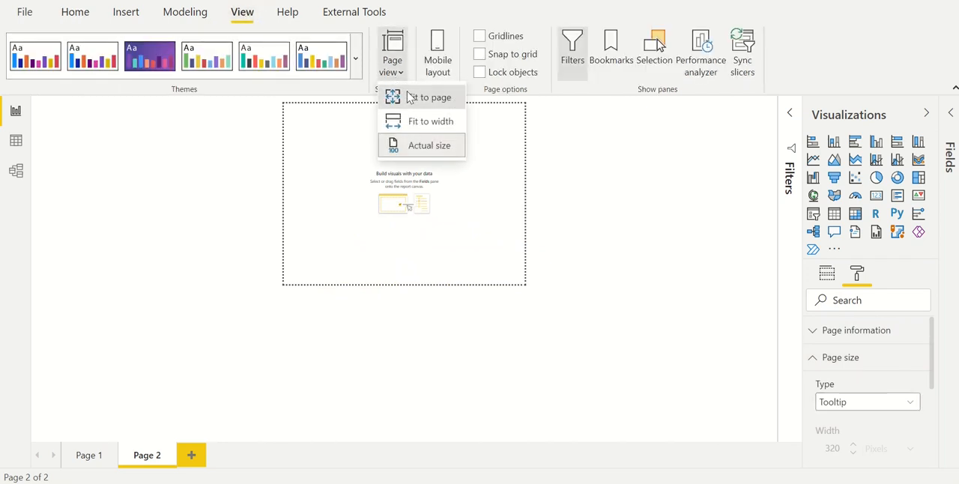
{"action": "left_click", "coordinate": [410, 99]}
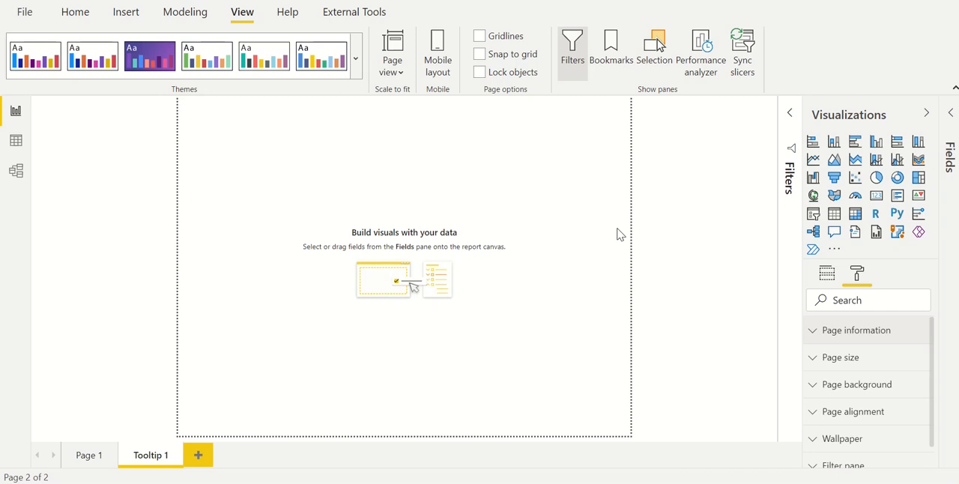
Allow the Tooltip 1 page to be used as a report page tooltip
{"action": "left_click", "coordinate": [843, 336]}
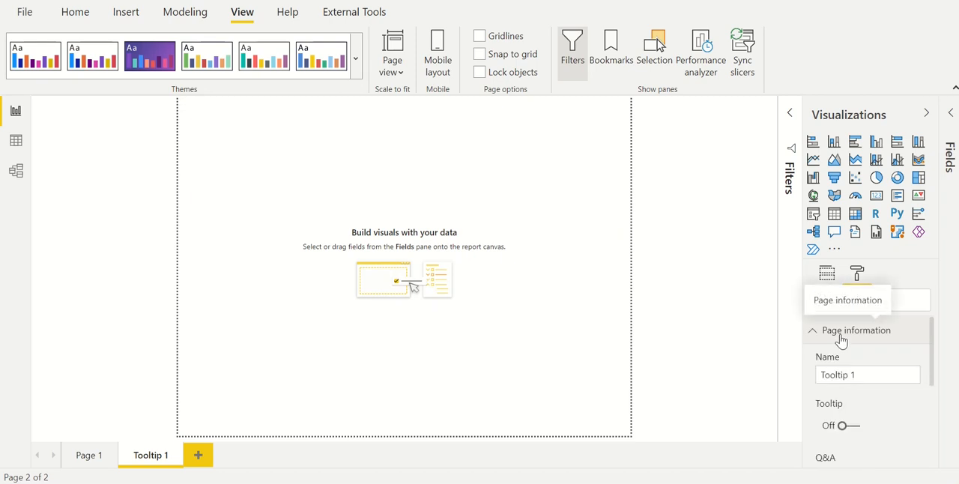
{"action": "left_click", "coordinate": [855, 426]}
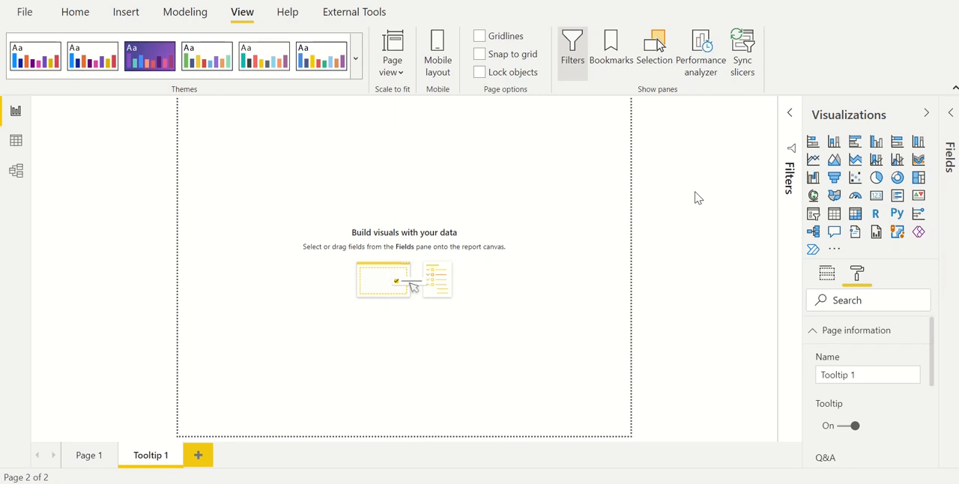
Add a clustered column chart of Sales by Segment to the tooltip page and turn off the chart's title
{"action": "left_click", "coordinate": [878, 145]}
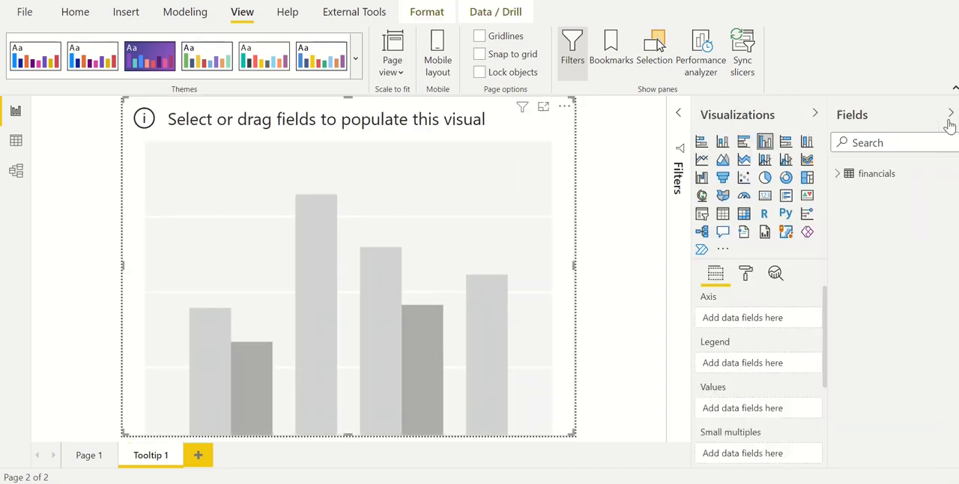
{"action": "left_click", "coordinate": [838, 174]}
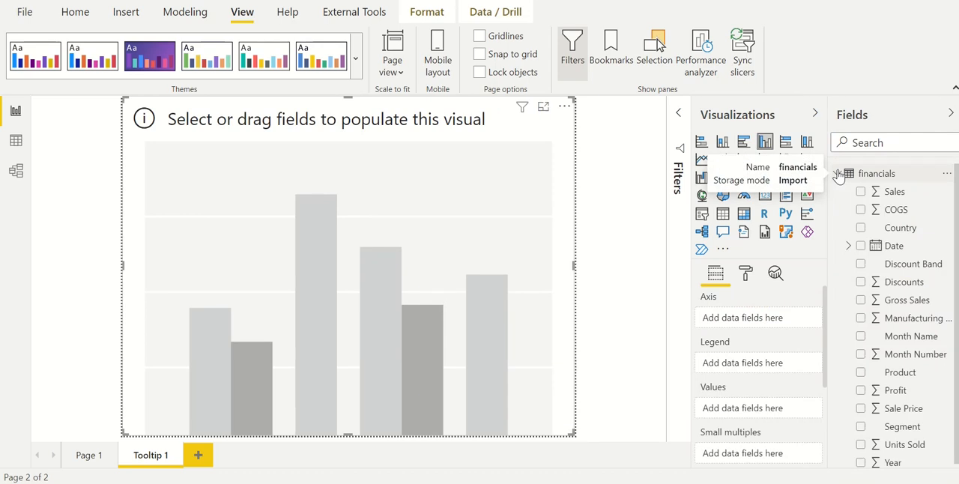
{"action": "left_click", "coordinate": [861, 192]}
{"action": "left_click", "coordinate": [861, 426]}
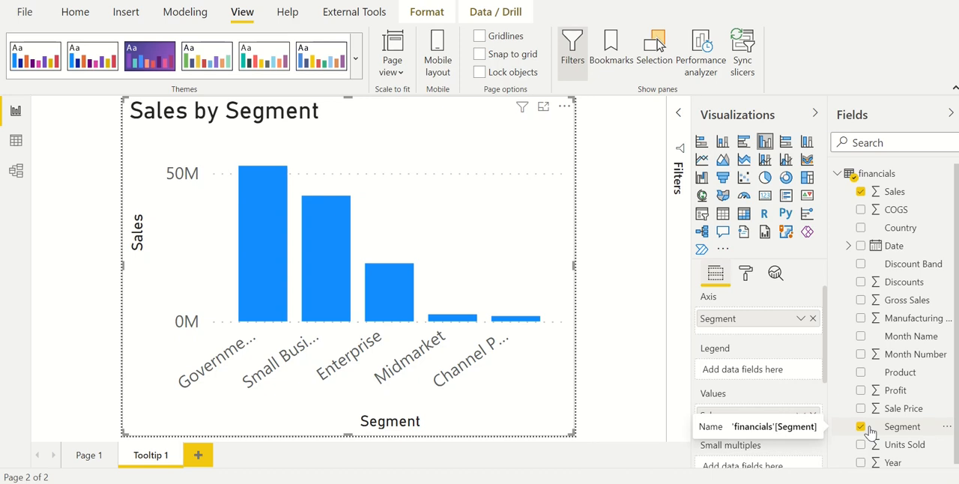
{"action": "left_click", "coordinate": [746, 277]}
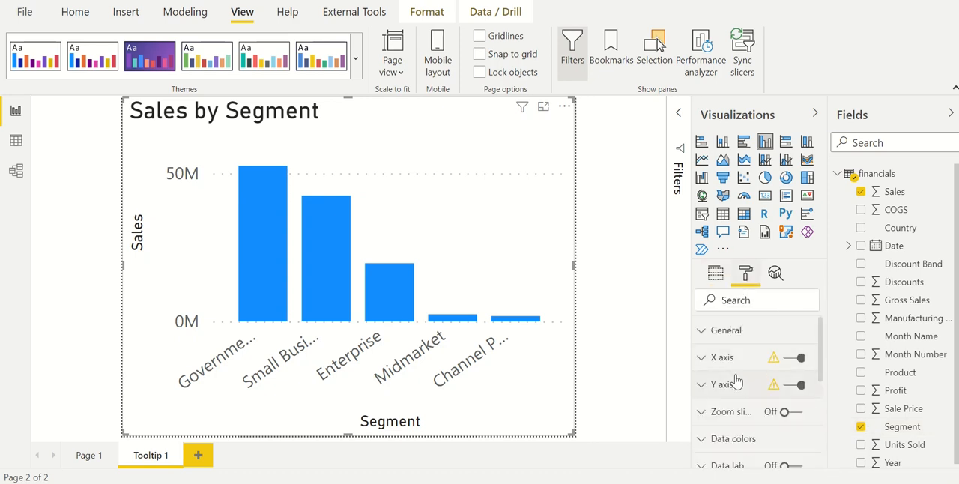
{"action": "scroll", "coordinate": [719, 360], "scroll_direction": "down", "scroll_amount": 5}
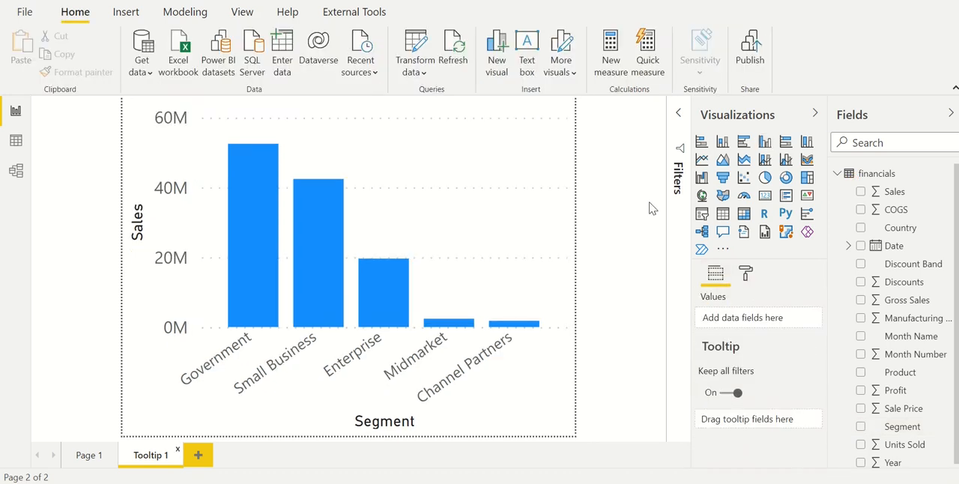
Return to Page 1 and set the matrix's report page tooltip to use the Tooltip 1 page
{"action": "left_click", "coordinate": [89, 455]}
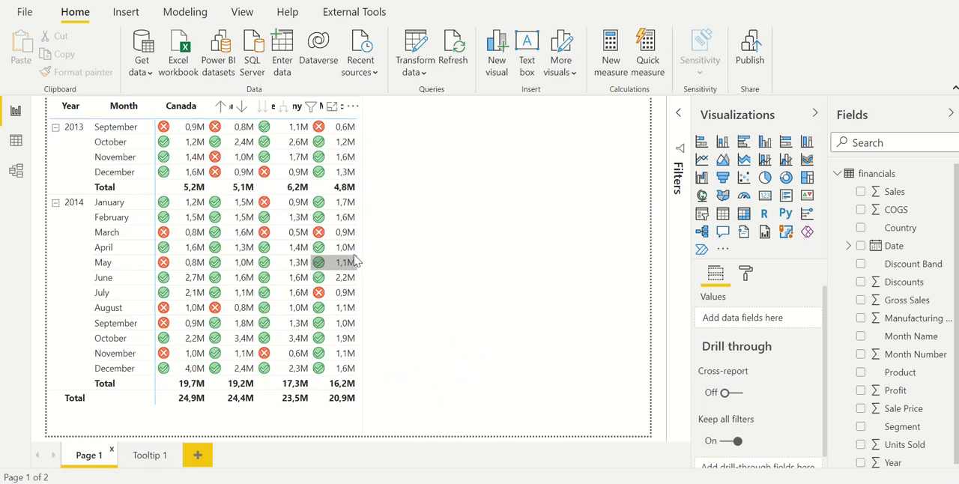
{"action": "left_click", "coordinate": [360, 242]}
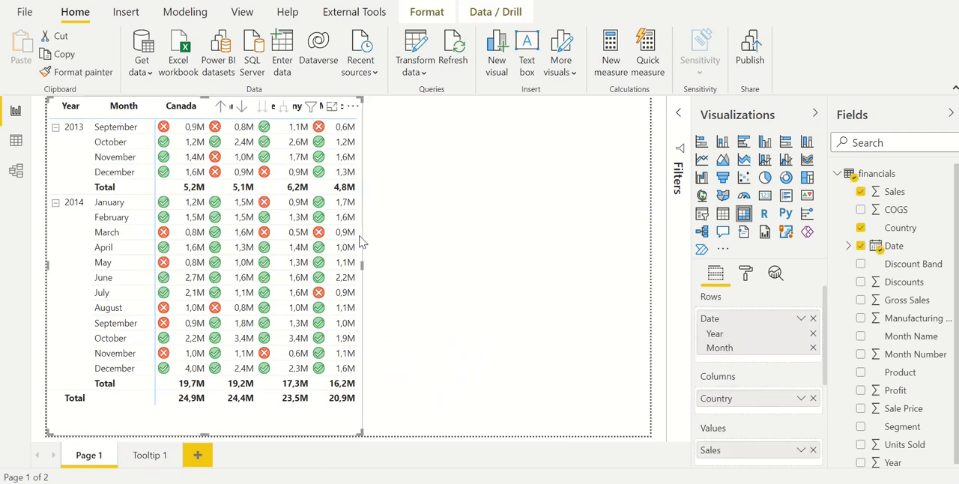
{"action": "left_click", "coordinate": [746, 275]}
{"action": "scroll", "coordinate": [749, 360], "scroll_direction": "down", "scroll_amount": 5}
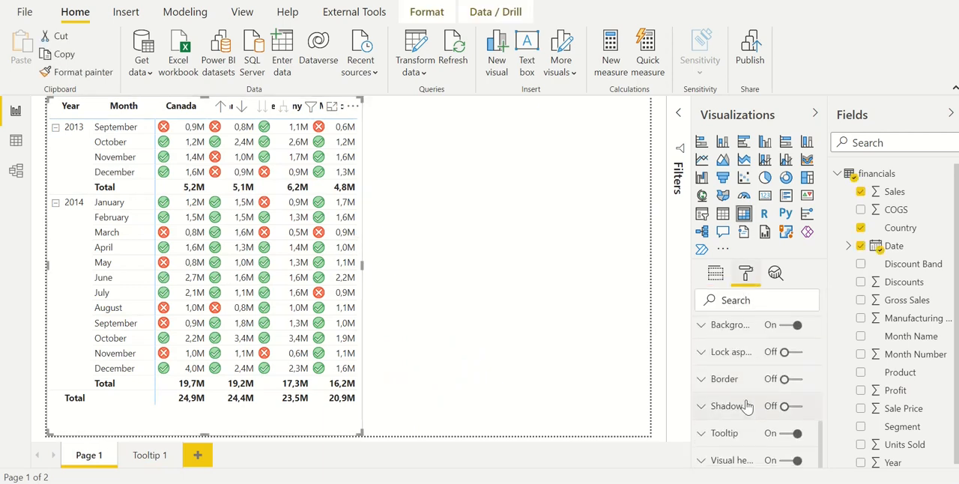
{"action": "left_click", "coordinate": [733, 446]}
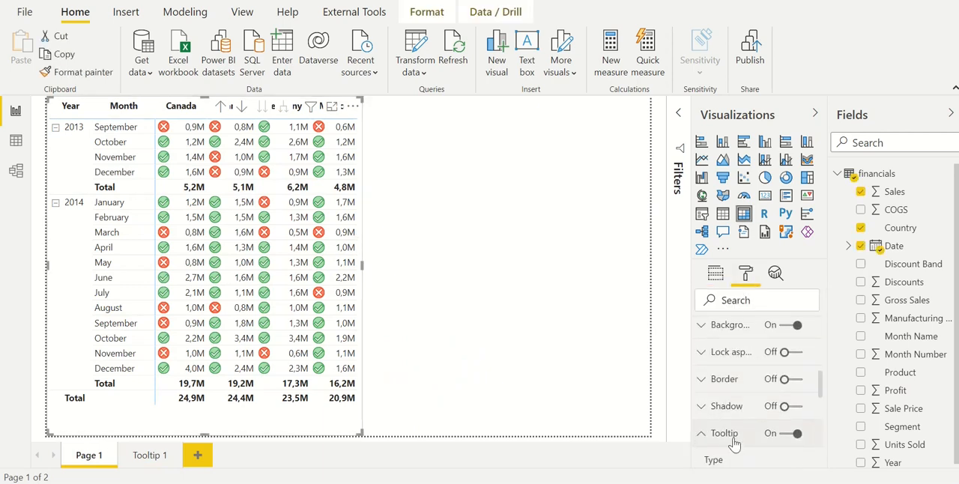
{"action": "scroll", "coordinate": [734, 443], "scroll_direction": "down", "scroll_amount": 2}
{"action": "scroll", "coordinate": [735, 429], "scroll_direction": "down", "scroll_amount": 2}
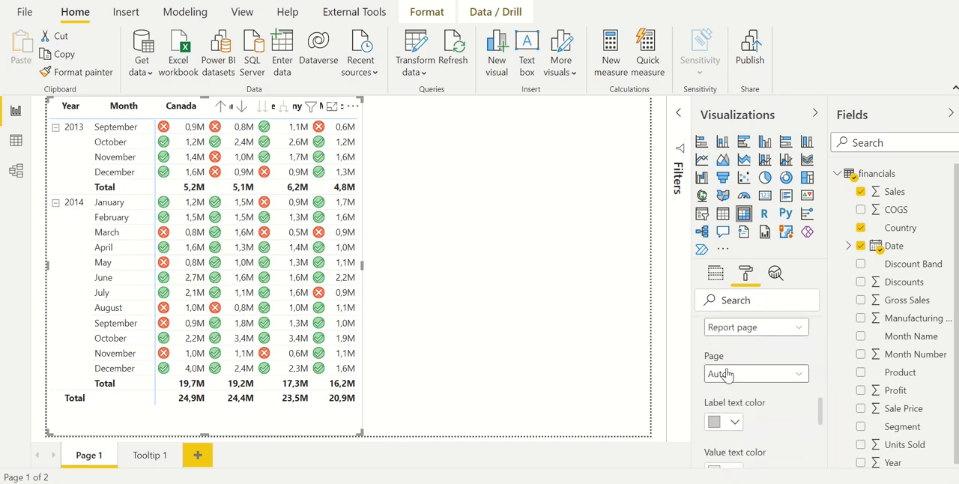
{"action": "left_click", "coordinate": [726, 375]}
{"action": "left_click", "coordinate": [733, 410]}
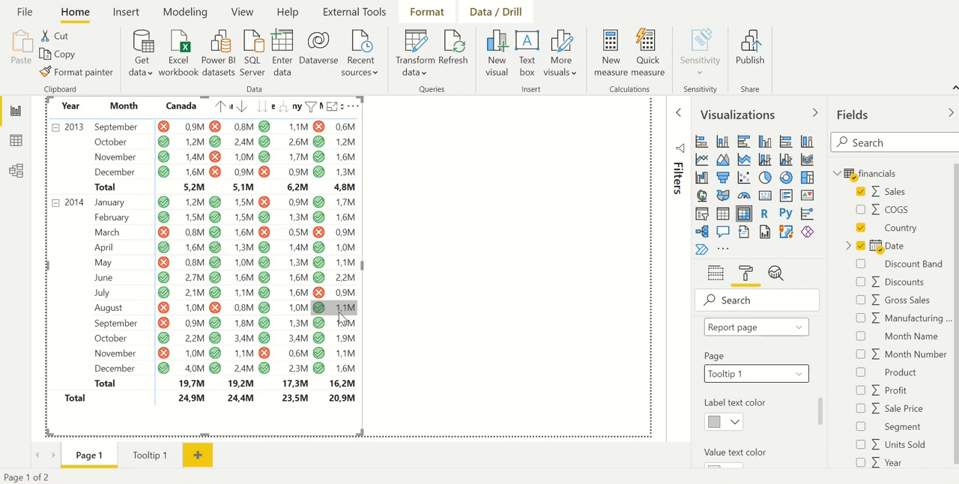
Preview the segment chart tooltip on the matrix's 2014 sales values for August, April, June, March and May across different countries
{"action": "mouse_move", "coordinate": [342, 314]}
{"action": "mouse_move", "coordinate": [296, 313]}
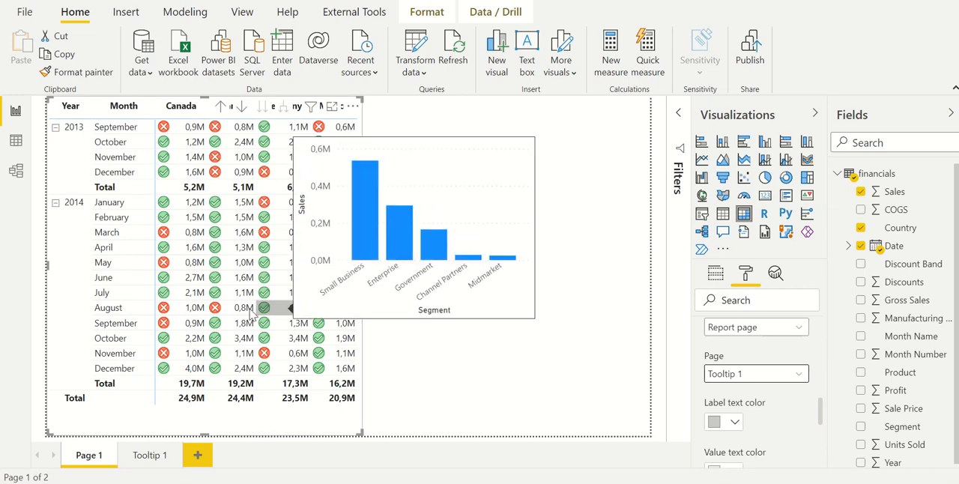
{"action": "mouse_move", "coordinate": [244, 313]}
{"action": "mouse_move", "coordinate": [189, 313]}
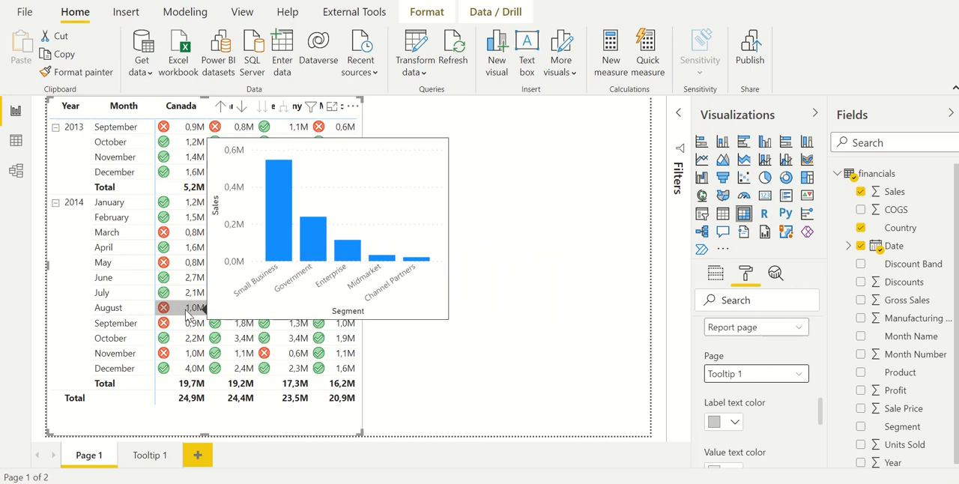
{"action": "mouse_move", "coordinate": [187, 253]}
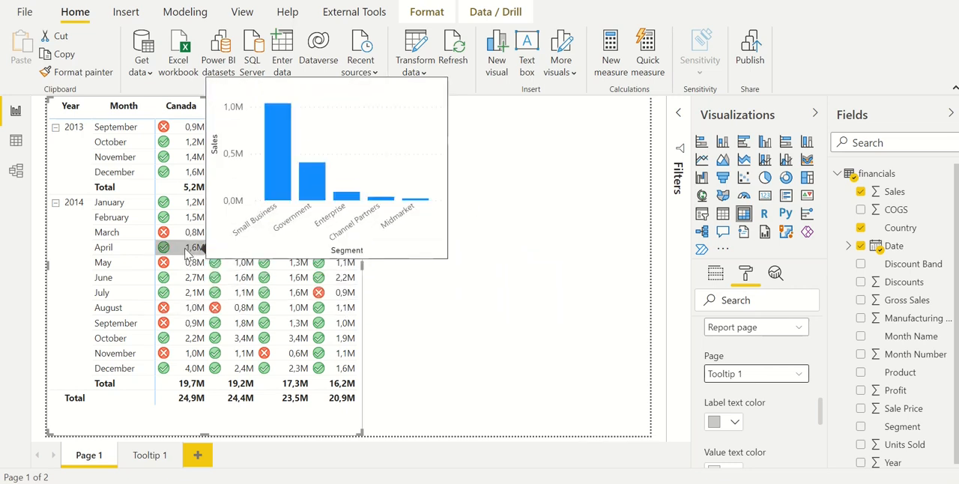
{"action": "left_click", "coordinate": [347, 305]}
{"action": "mouse_move", "coordinate": [347, 306]}
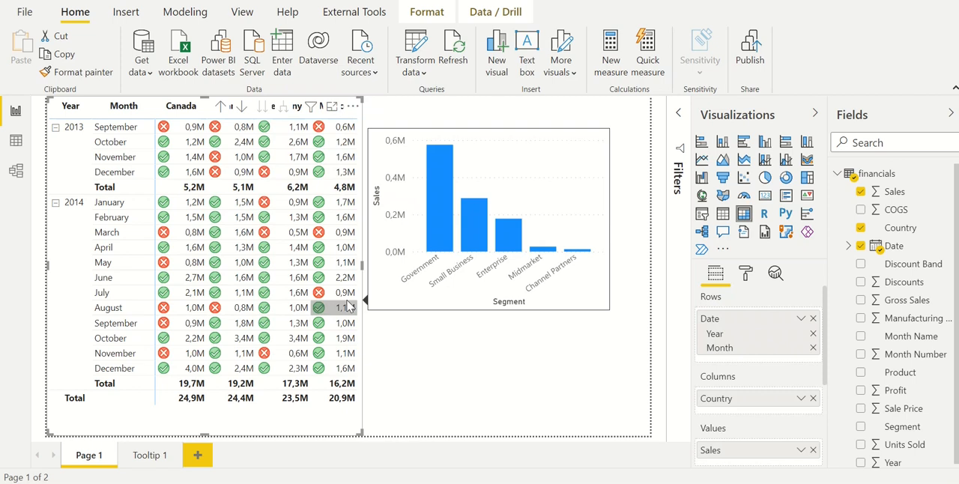
{"action": "mouse_move", "coordinate": [298, 293]}
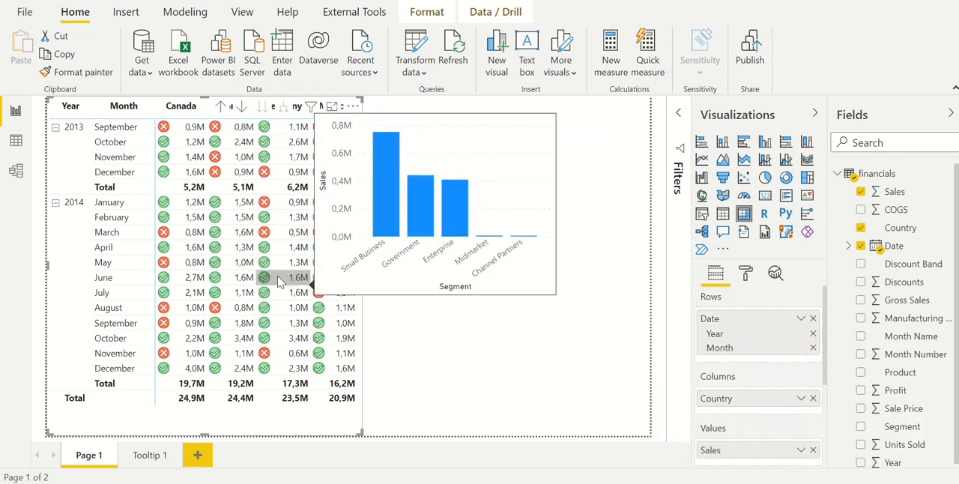
{"action": "mouse_move", "coordinate": [250, 238]}
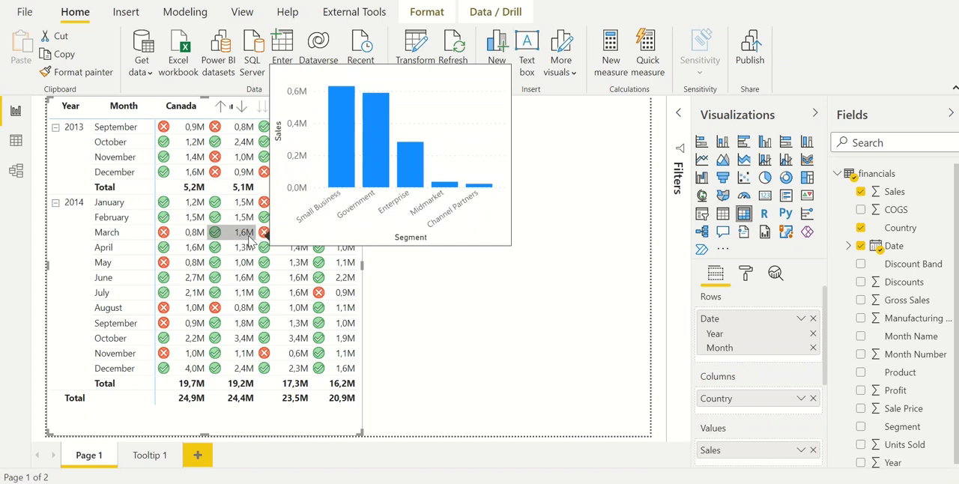
{"action": "mouse_move", "coordinate": [244, 264]}
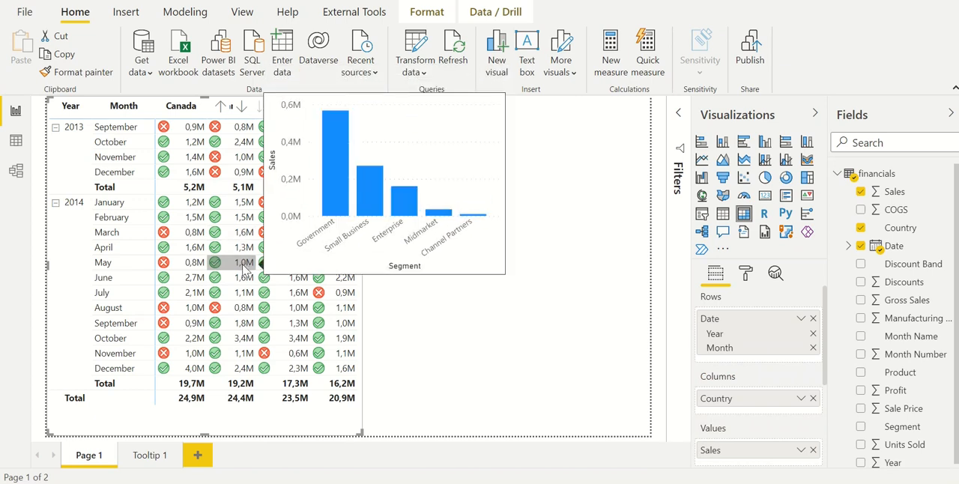